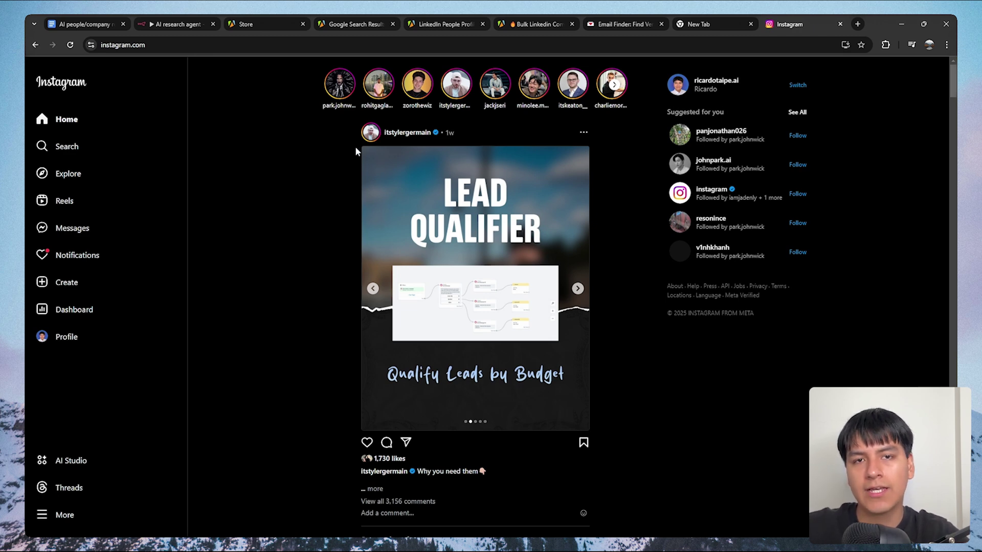
Ask the AI research agent where a person who talks about Automation is located, their role and email.
{"action": "left_click", "coordinate": [176, 24]}
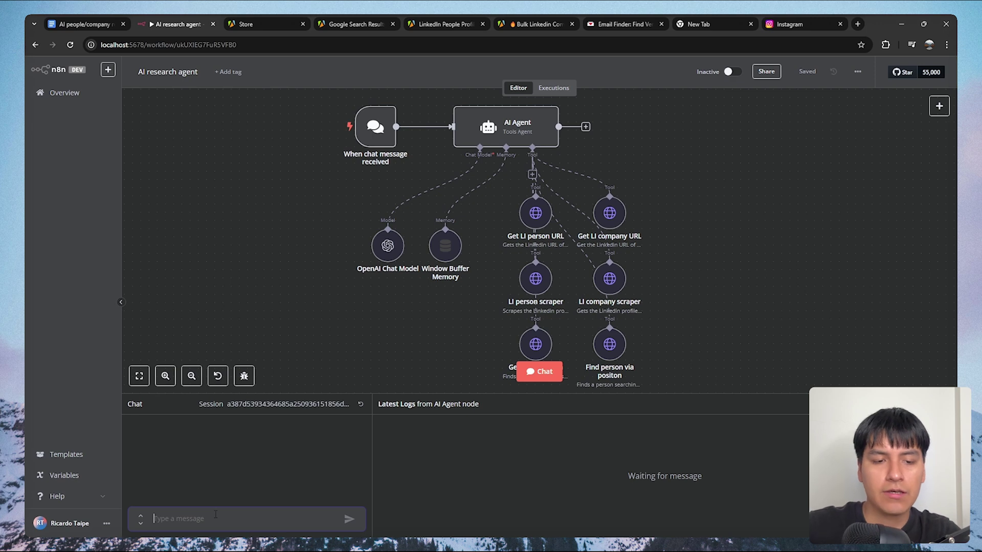
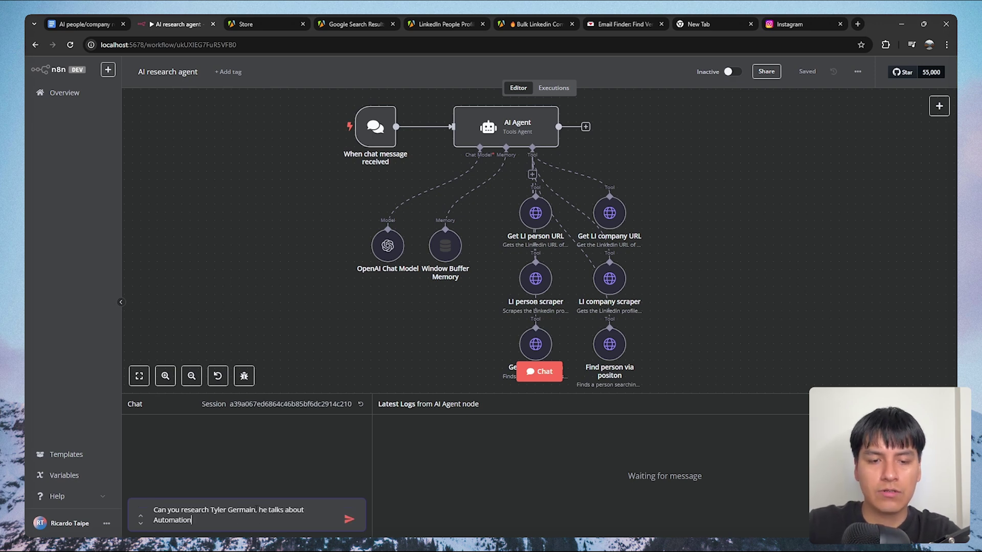
{"action": "type", "text": ". I want to know where he's located, what"}
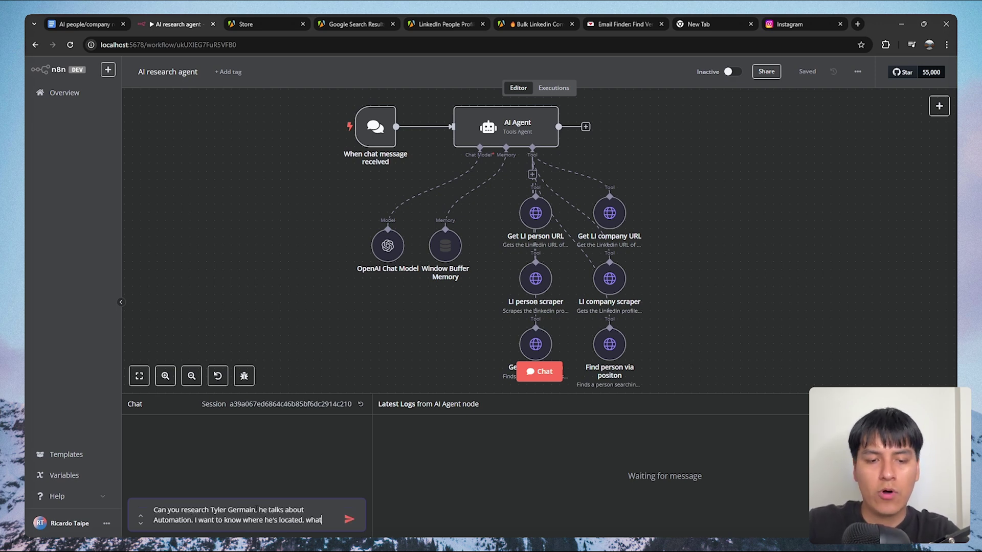
{"action": "type", "text": " he does and if possible his emai"}
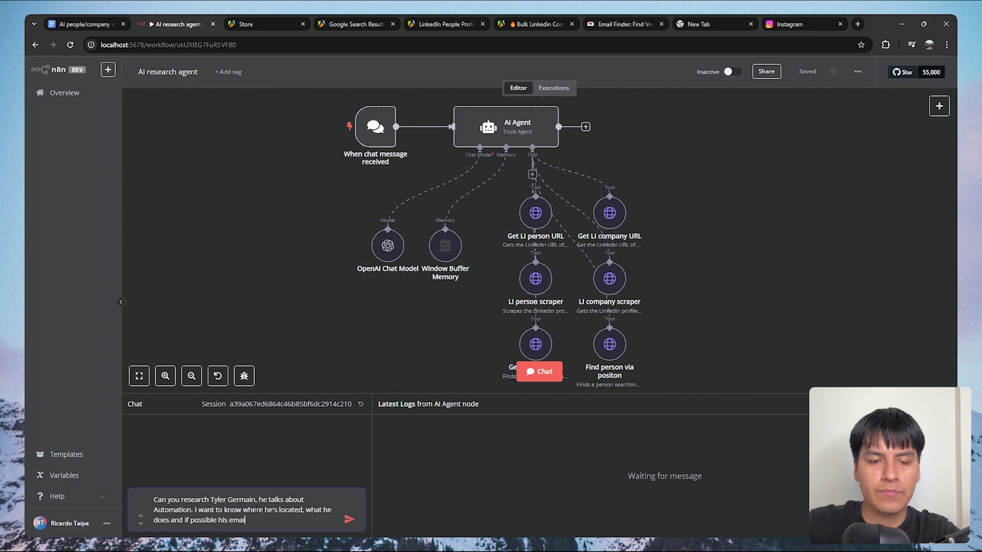
{"action": "type", "text": "l"}
{"action": "key", "text": "Return"}
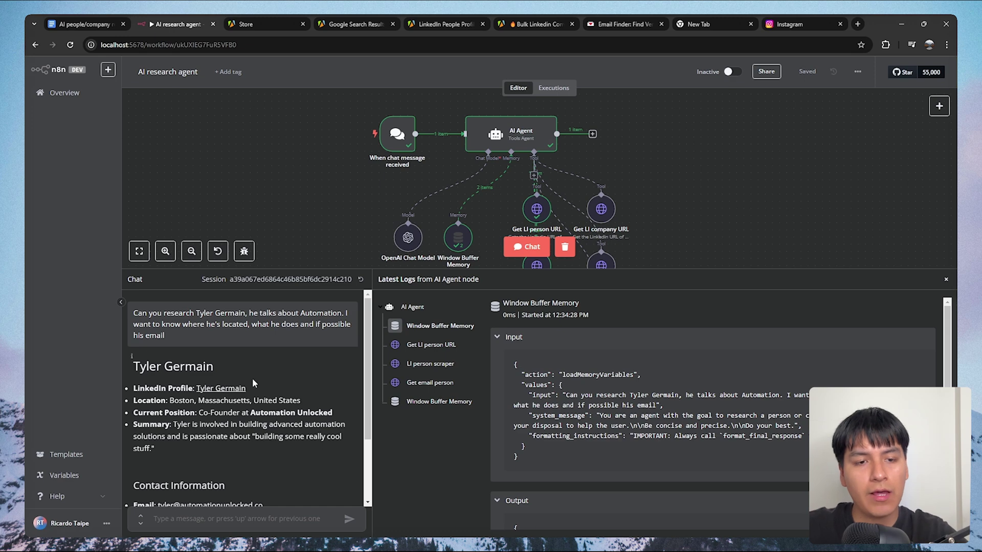
Review the agent's profile and company details, then reset to a fresh empty chat session.
{"action": "left_click_drag", "start_coordinate": [366, 342], "coordinate": [367, 424]}
{"action": "scroll", "coordinate": [367, 424], "scroll_direction": "up", "scroll_amount": 1}
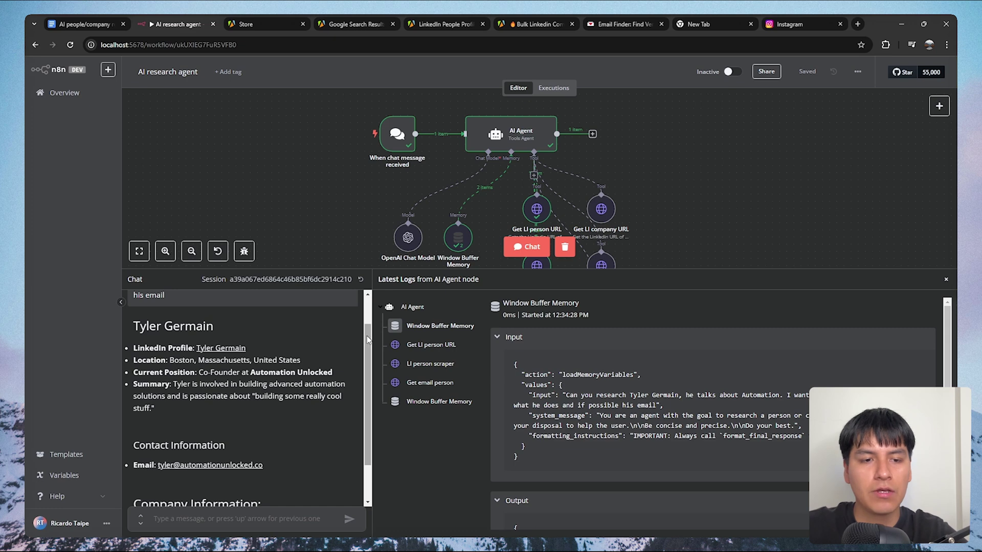
{"action": "scroll", "coordinate": [365, 368], "scroll_direction": "down", "scroll_amount": 1}
{"action": "scroll", "coordinate": [284, 398], "scroll_direction": "down", "scroll_amount": 1}
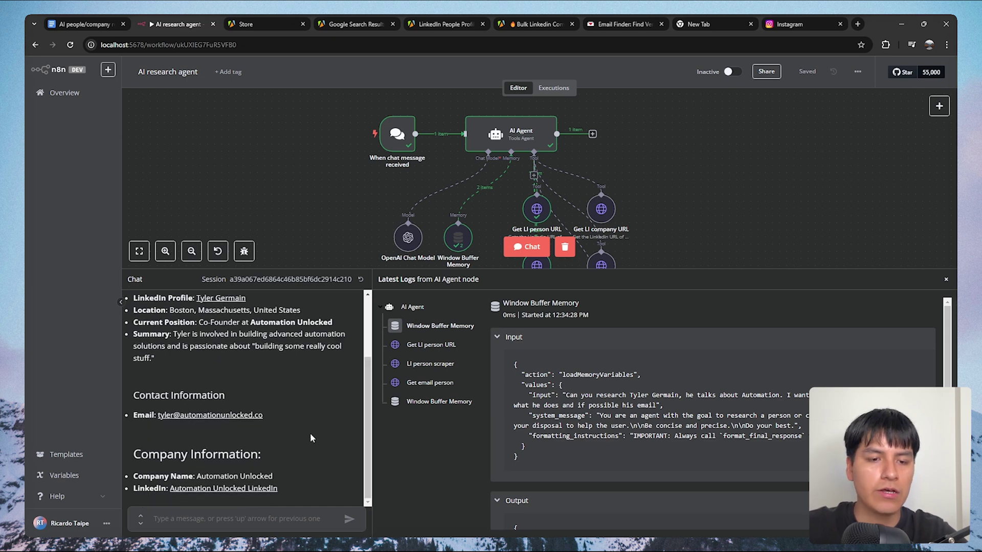
{"action": "scroll", "coordinate": [281, 452], "scroll_direction": "up", "scroll_amount": 5}
{"action": "left_click", "coordinate": [360, 279]}
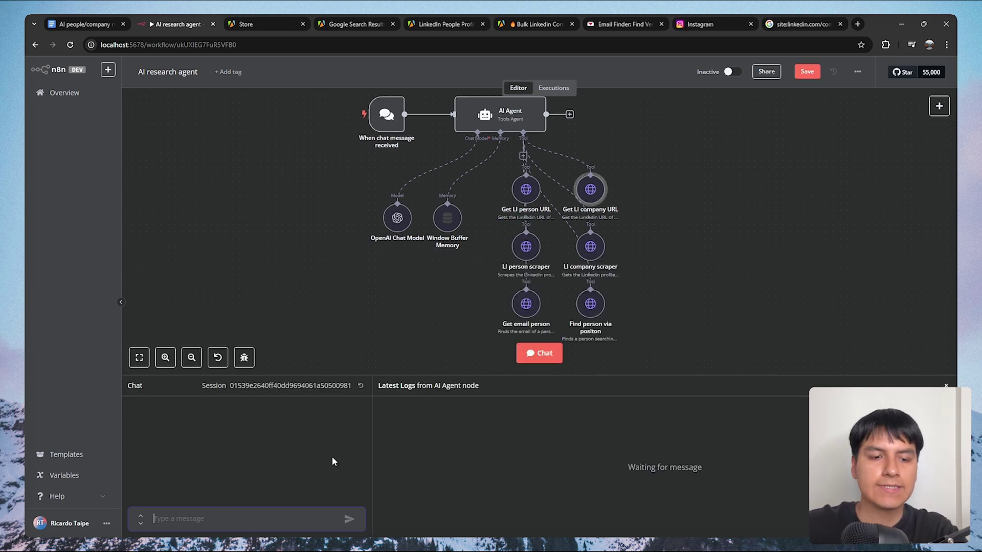
Ask the agent to find the co-founder of Automation Unlocked and what they do.
{"action": "type", "text": "find"}
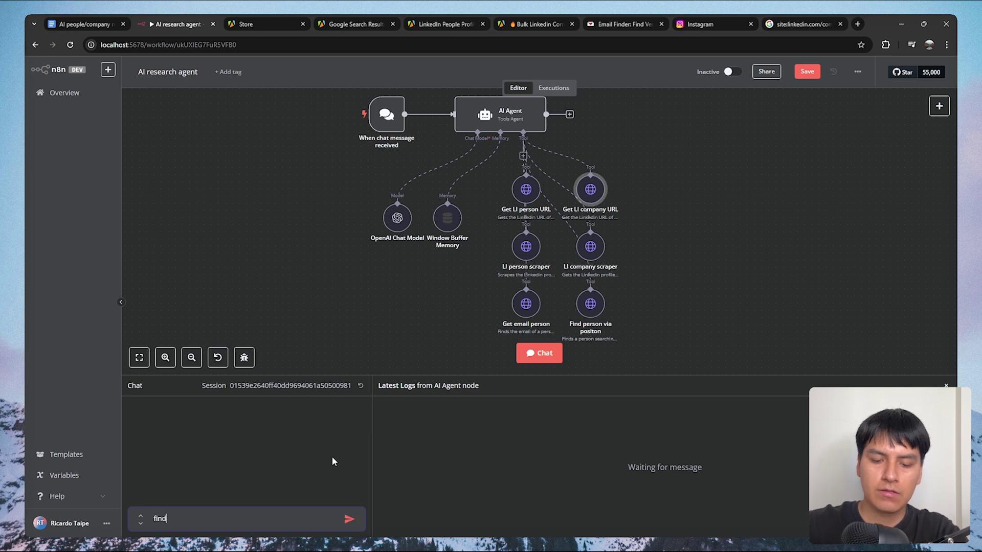
{"action": "type", "text": " the co founder of automation unlocked and tell me what they do"}
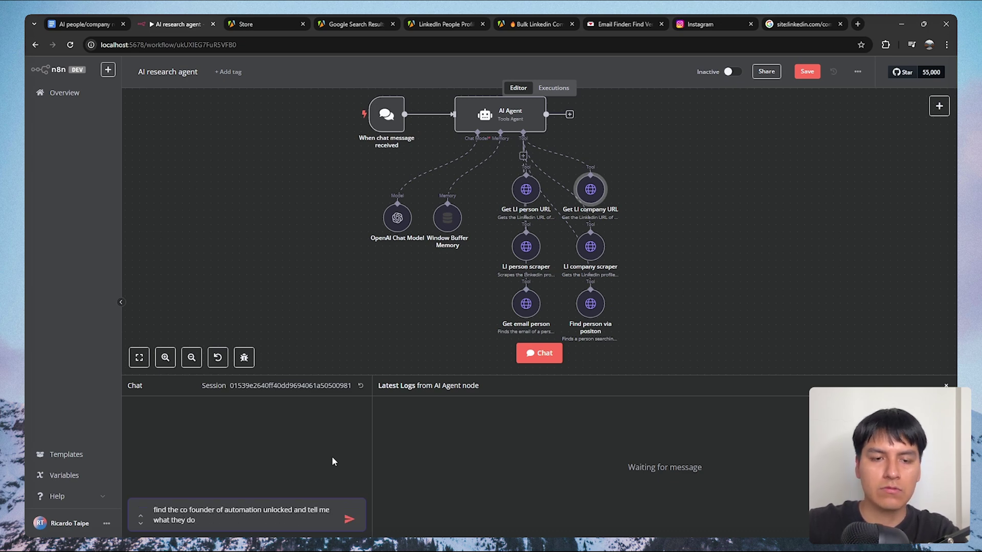
{"action": "key", "text": "Return"}
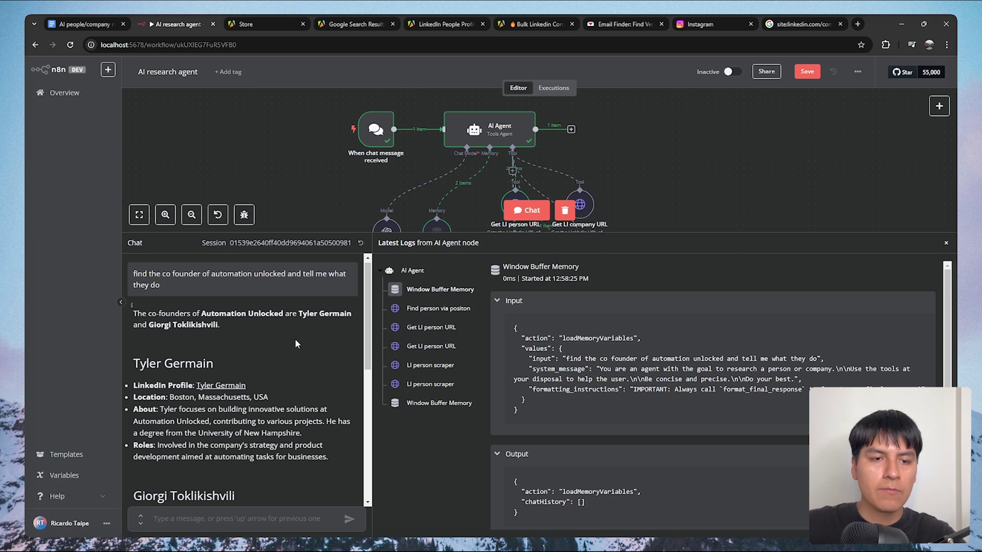
{"action": "scroll", "coordinate": [295, 344], "scroll_direction": "down", "scroll_amount": 1}
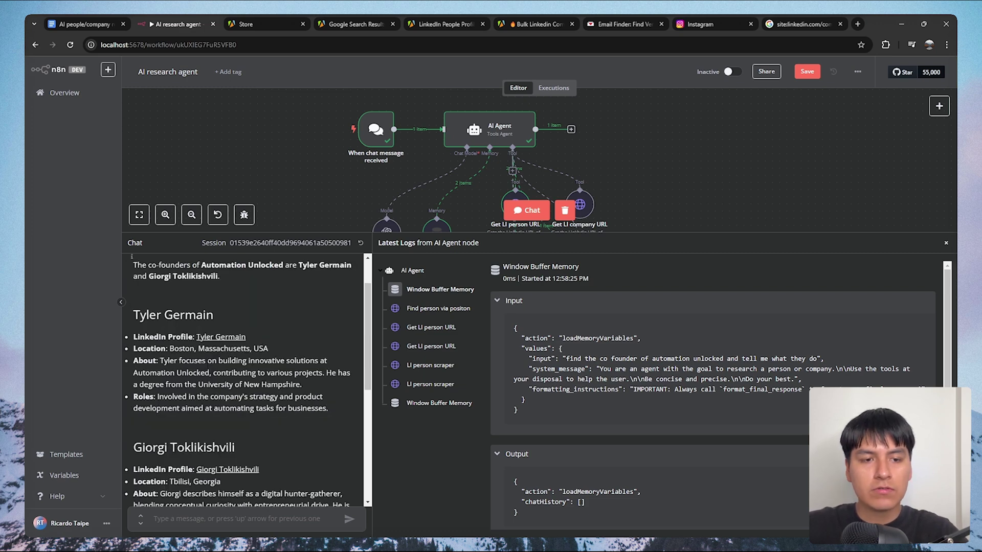
{"action": "scroll", "coordinate": [273, 367], "scroll_direction": "down", "scroll_amount": 5}
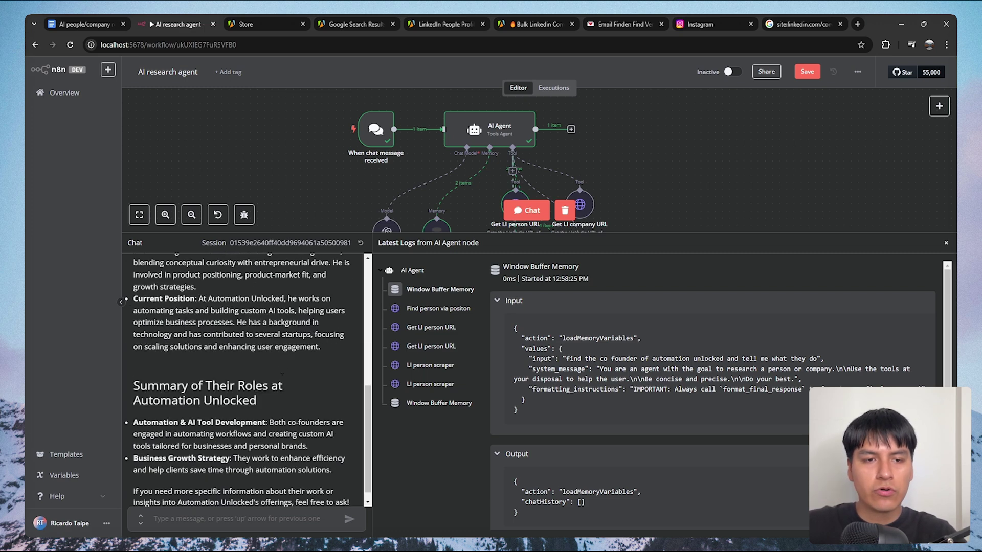
{"action": "scroll", "coordinate": [288, 351], "scroll_direction": "down", "scroll_amount": 1}
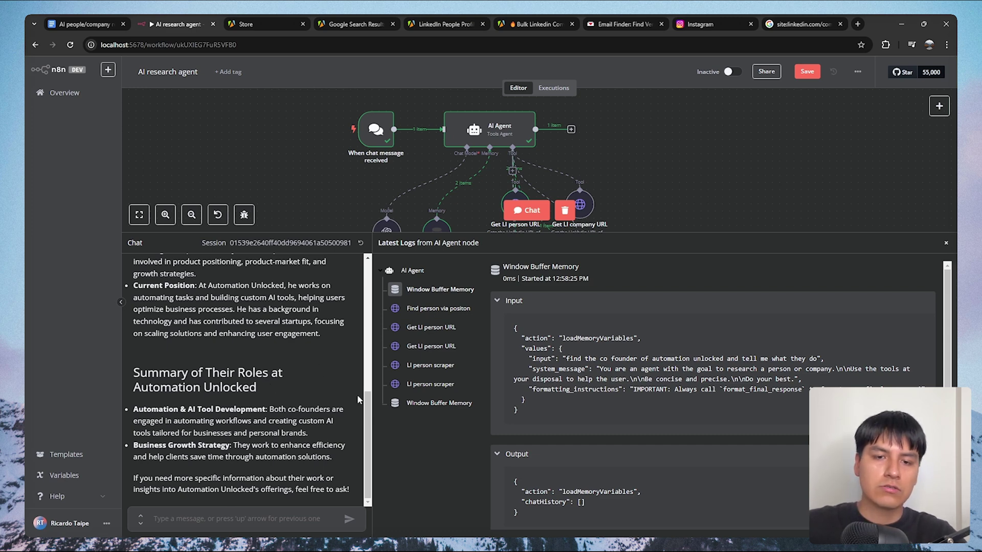
{"action": "left_click_drag", "start_coordinate": [365, 406], "coordinate": [373, 283]}
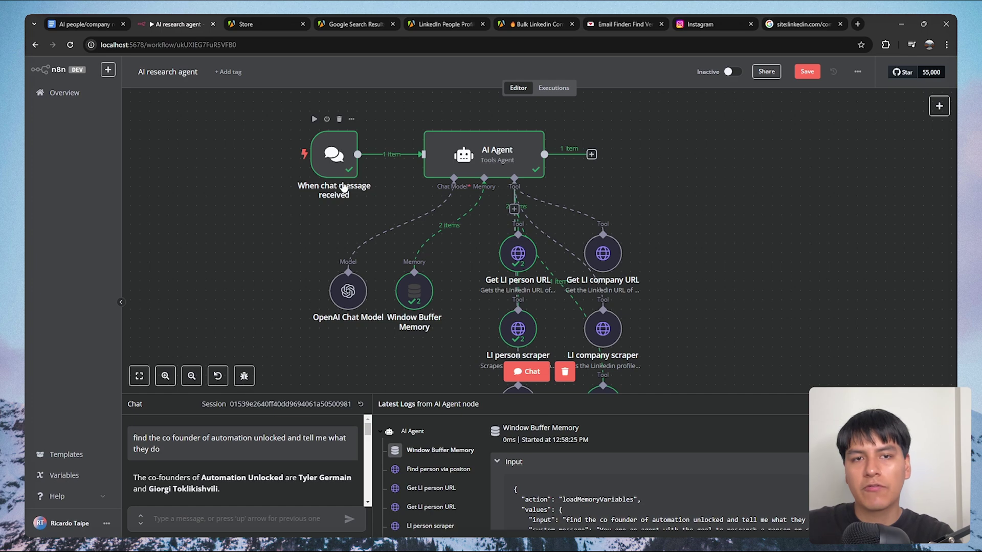
{"action": "double_click", "coordinate": [496, 163]}
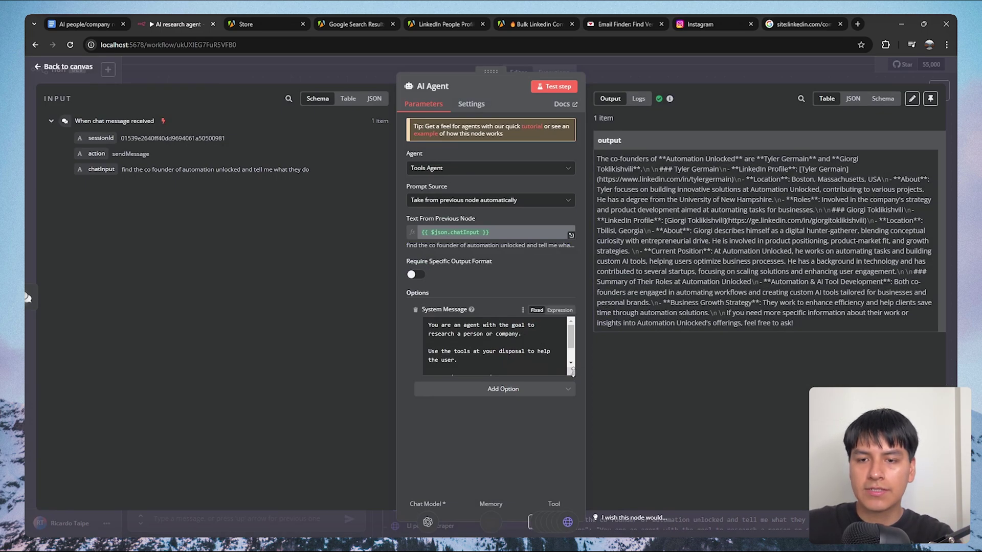
{"action": "left_click_drag", "start_coordinate": [572, 373], "coordinate": [572, 450]}
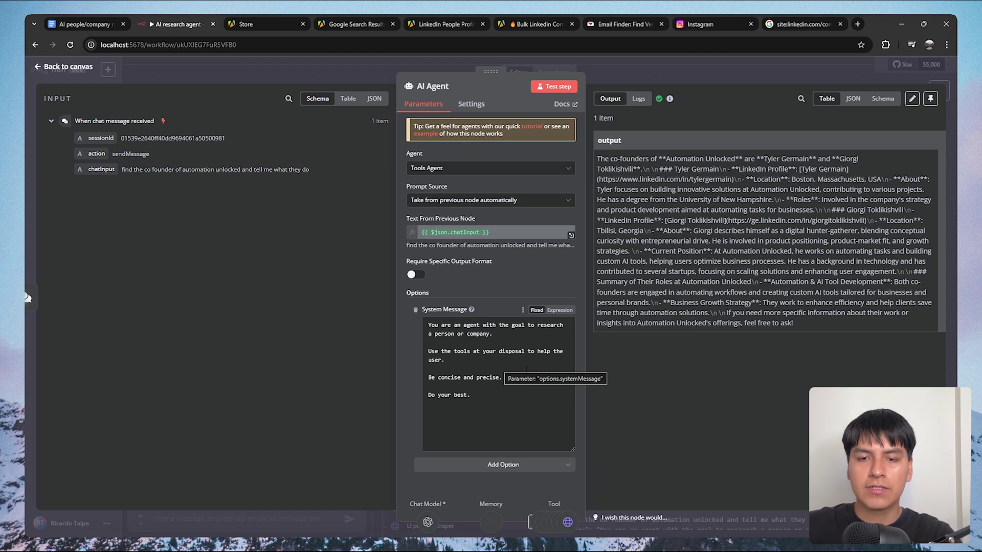
{"action": "key", "text": "Escape"}
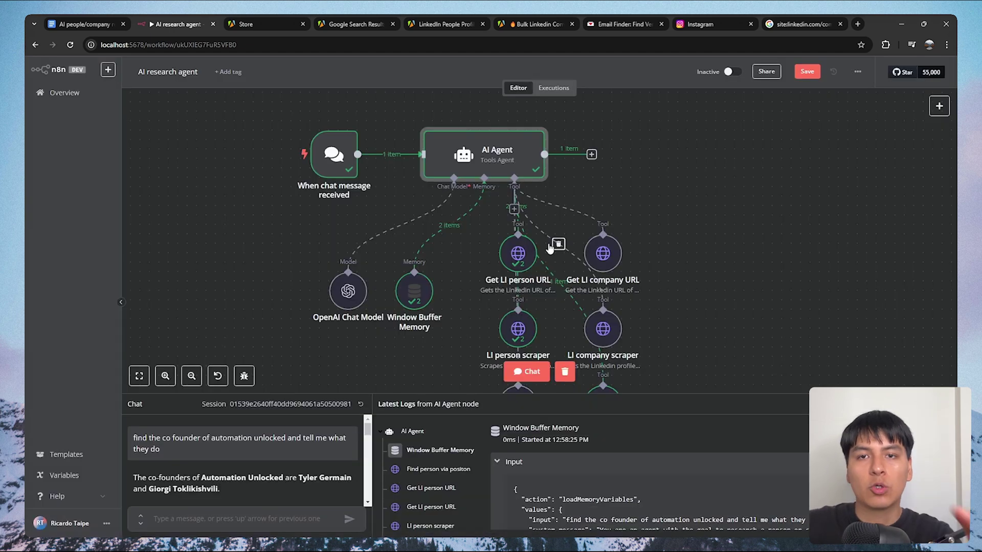
{"action": "scroll", "coordinate": [665, 266], "scroll_direction": "down", "scroll_amount": 2}
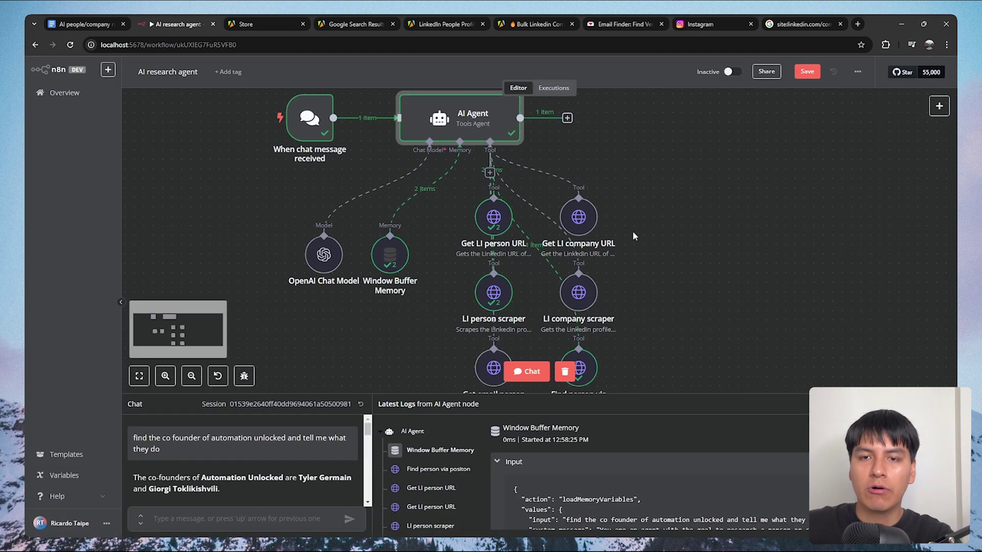
{"action": "scroll", "coordinate": [613, 296], "scroll_direction": "left", "scroll_amount": 3}
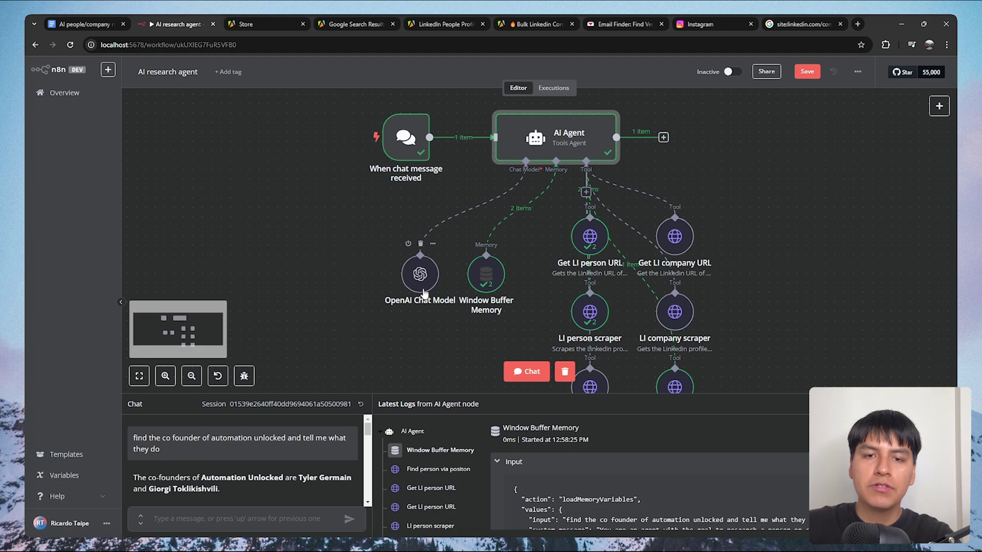
{"action": "left_click", "coordinate": [419, 278]}
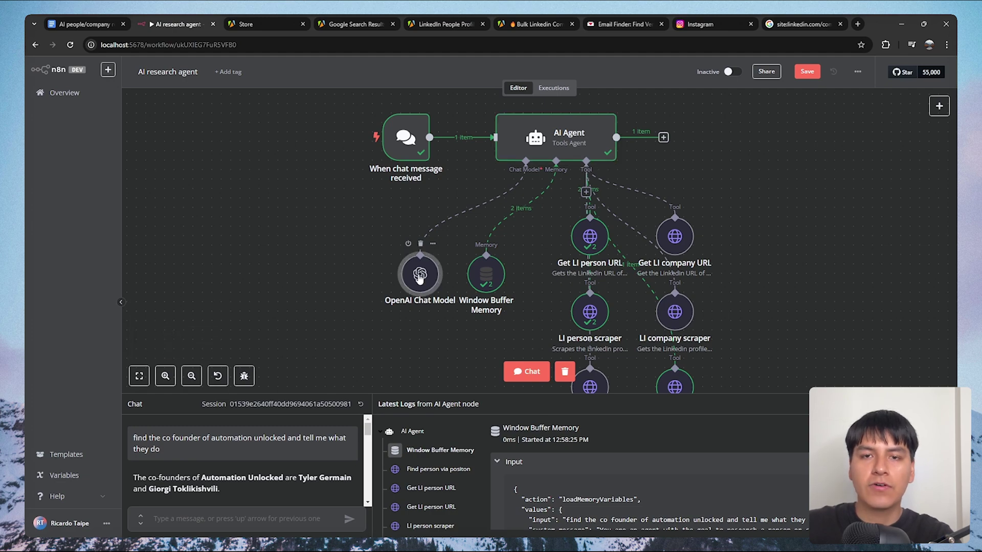
{"action": "double_click", "coordinate": [420, 278]}
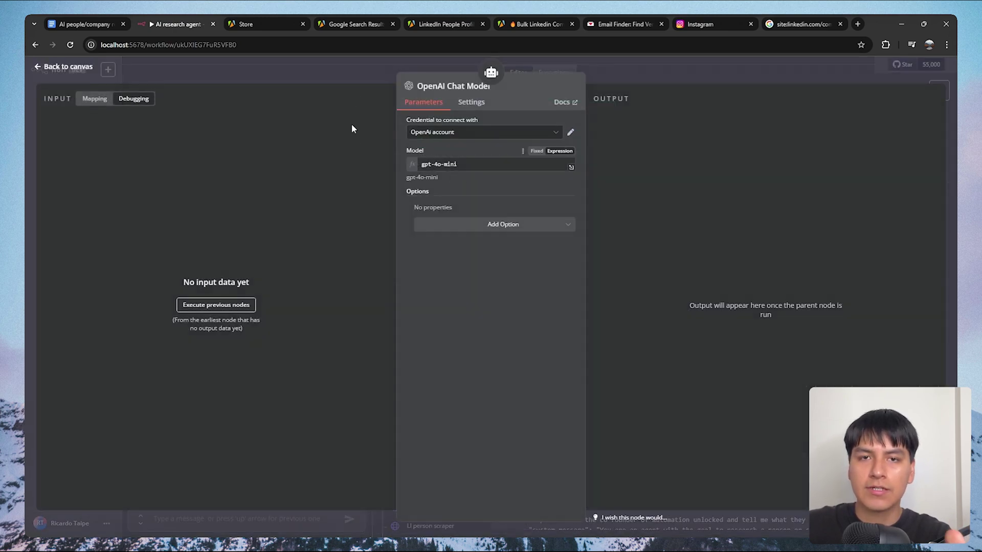
{"action": "key", "text": "Escape"}
{"action": "left_click_drag", "start_coordinate": [485, 274], "coordinate": [495, 274]}
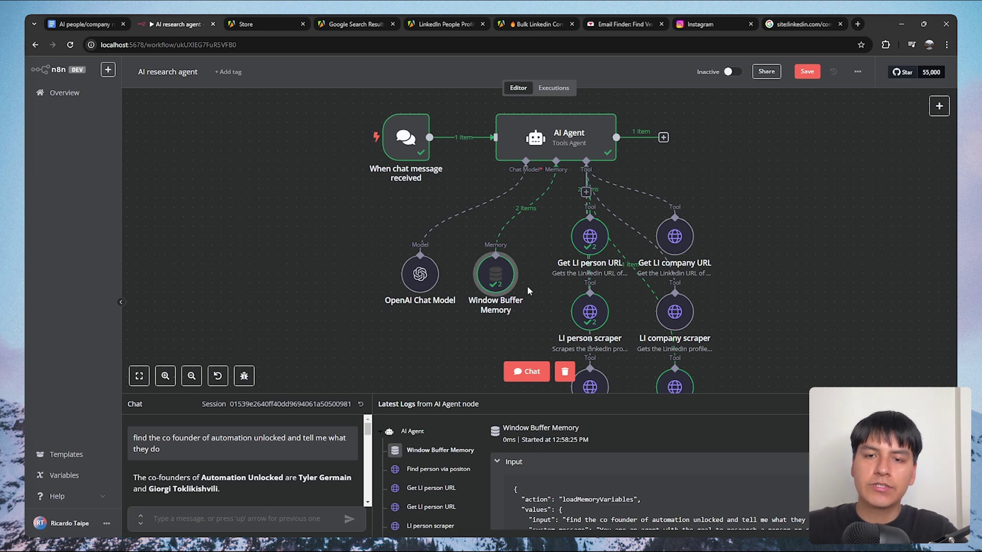
Pan the canvas and select the Get LI person URL and Get LI company URL nodes.
{"action": "mouse_move", "coordinate": [528, 306]}
{"action": "scroll", "coordinate": [590, 215], "scroll_direction": "down", "scroll_amount": 2}
{"action": "scroll", "coordinate": [590, 215], "scroll_direction": "right", "scroll_amount": 3}
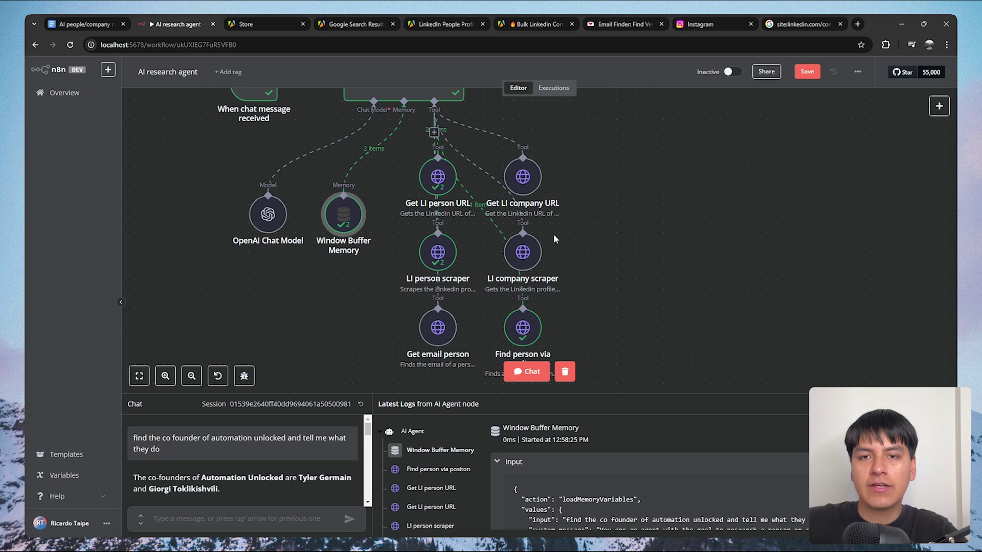
{"action": "scroll", "coordinate": [560, 235], "scroll_direction": "up", "scroll_amount": 3}
{"action": "scroll", "coordinate": [559, 235], "scroll_direction": "left", "scroll_amount": 1}
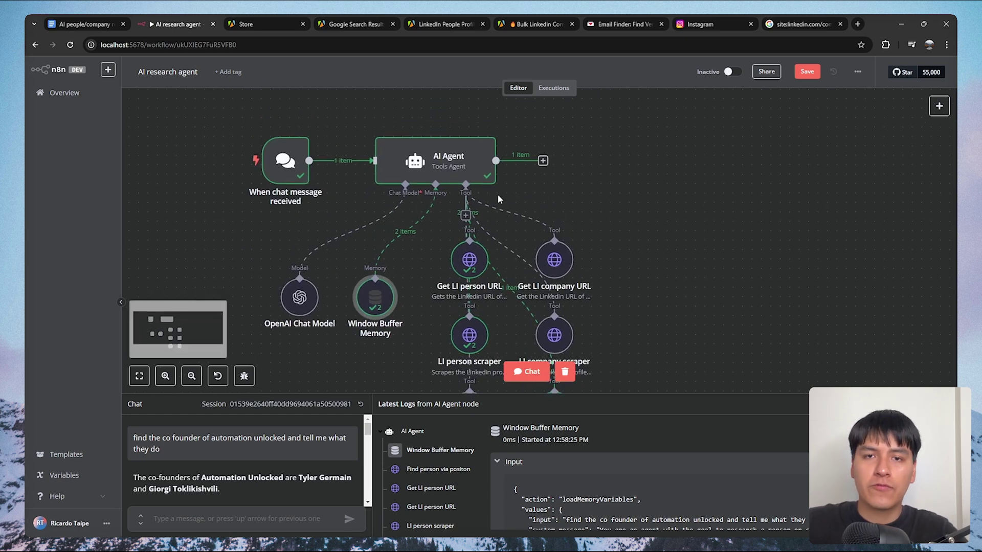
{"action": "scroll", "coordinate": [534, 249], "scroll_direction": "up", "scroll_amount": 2}
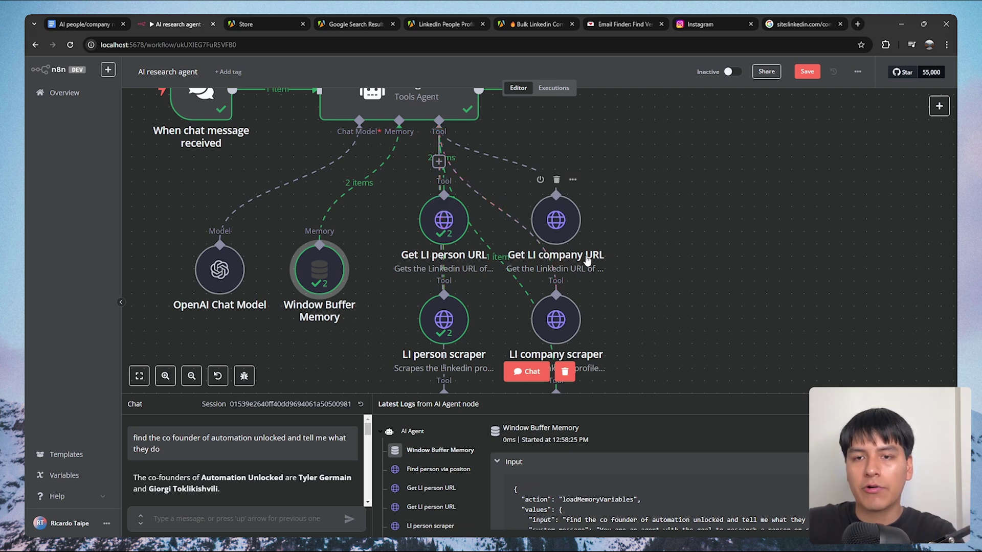
{"action": "scroll", "coordinate": [655, 309], "scroll_direction": "down", "scroll_amount": 1}
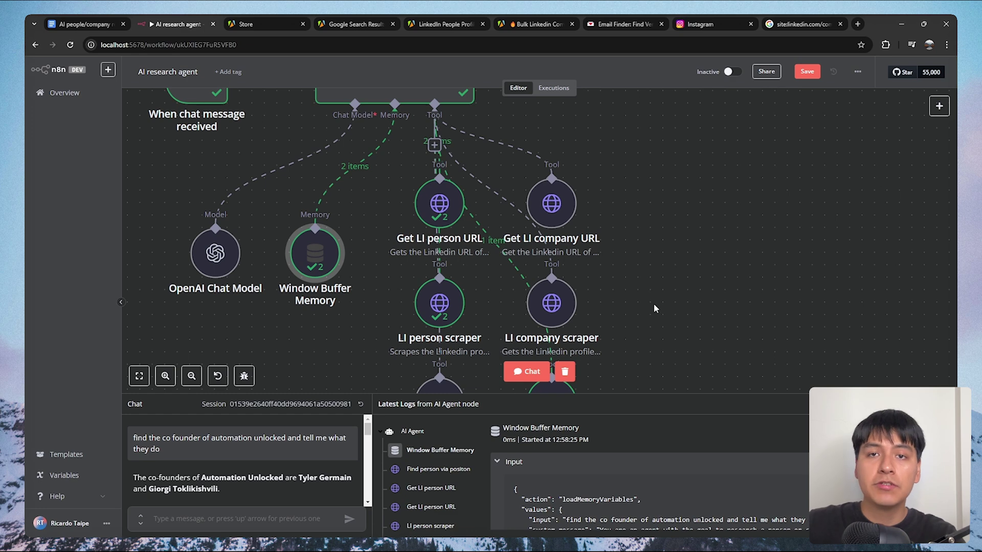
{"action": "scroll", "coordinate": [654, 307], "scroll_direction": "up", "scroll_amount": 2}
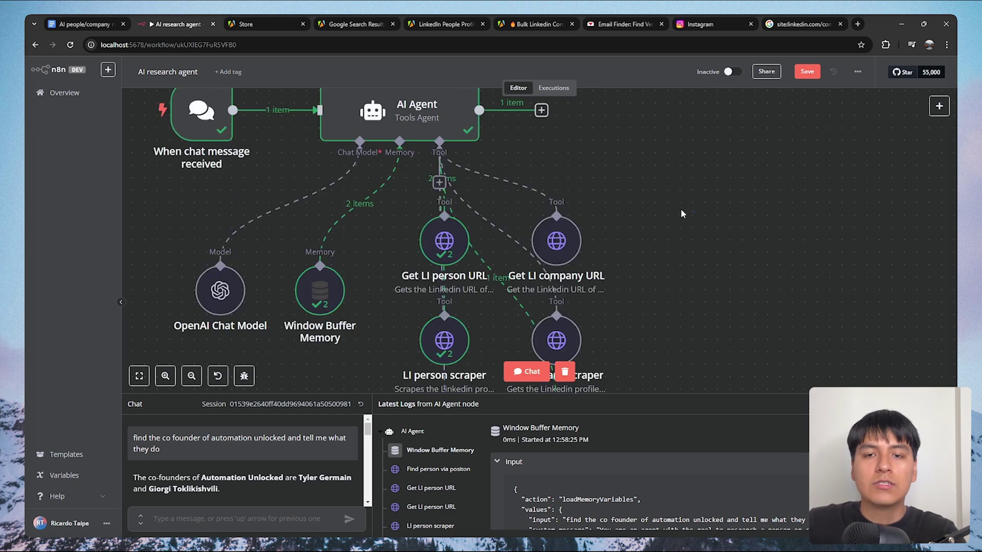
{"action": "left_click_drag", "start_coordinate": [680, 208], "coordinate": [389, 278]}
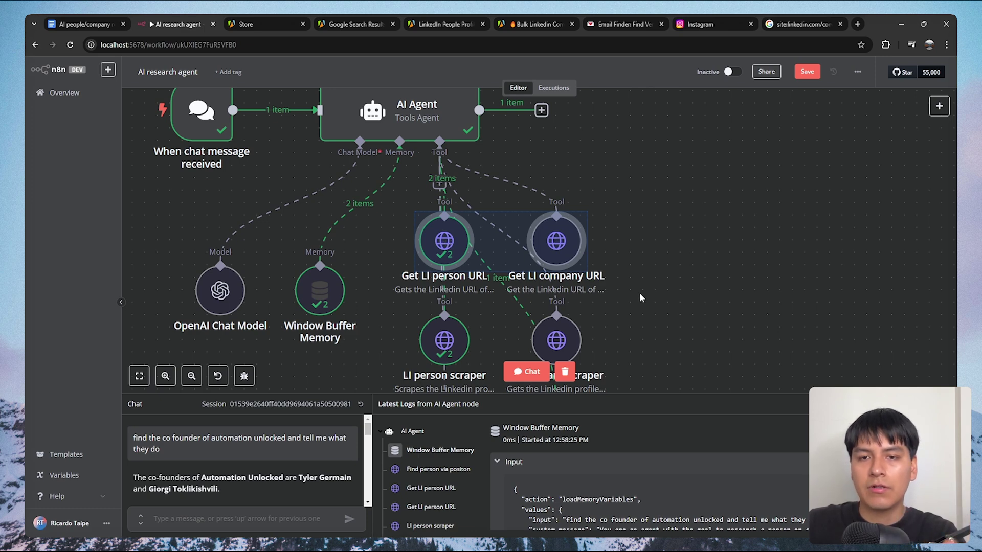
Select the Get email person tool node.
{"action": "scroll", "coordinate": [640, 256], "scroll_direction": "down", "scroll_amount": 2}
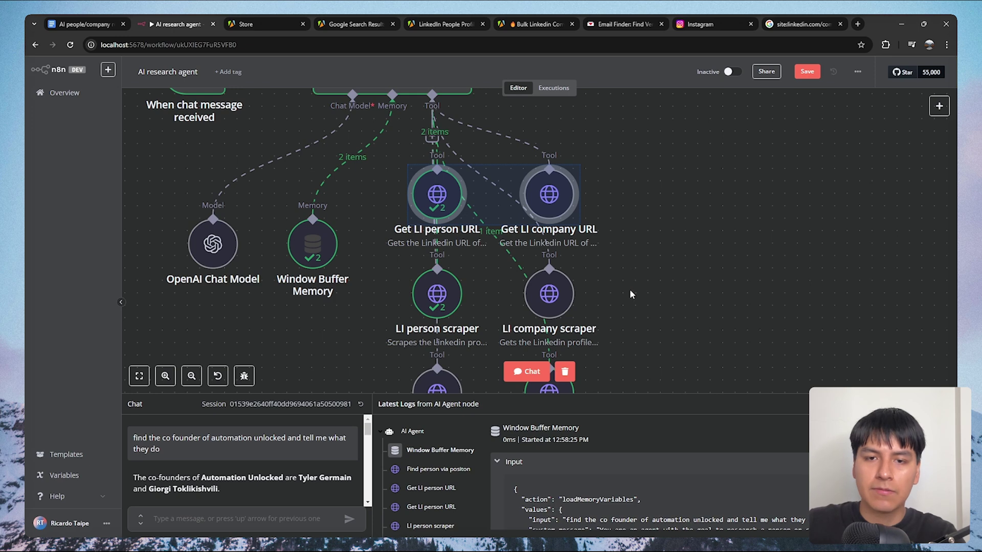
{"action": "scroll", "coordinate": [630, 289], "scroll_direction": "down", "scroll_amount": 3}
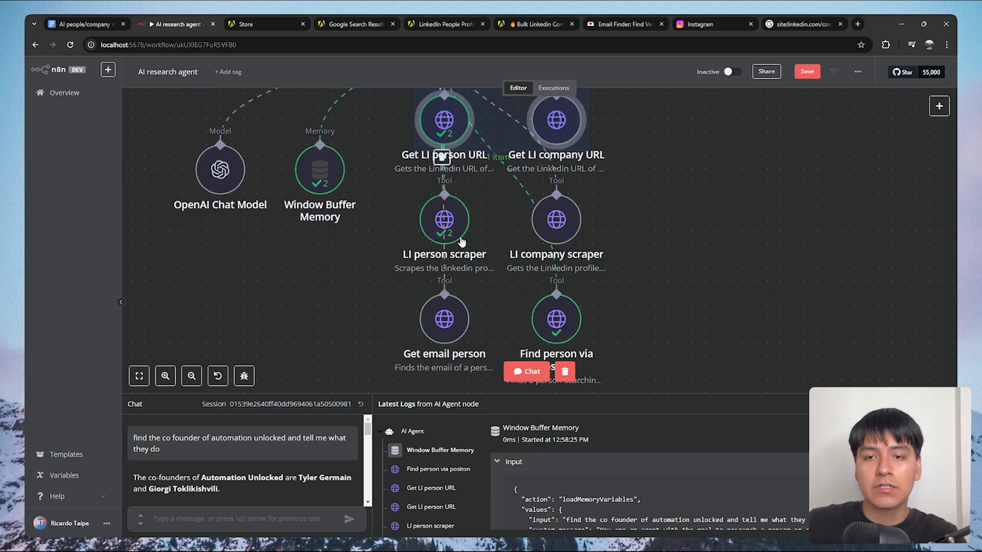
{"action": "mouse_move", "coordinate": [562, 237]}
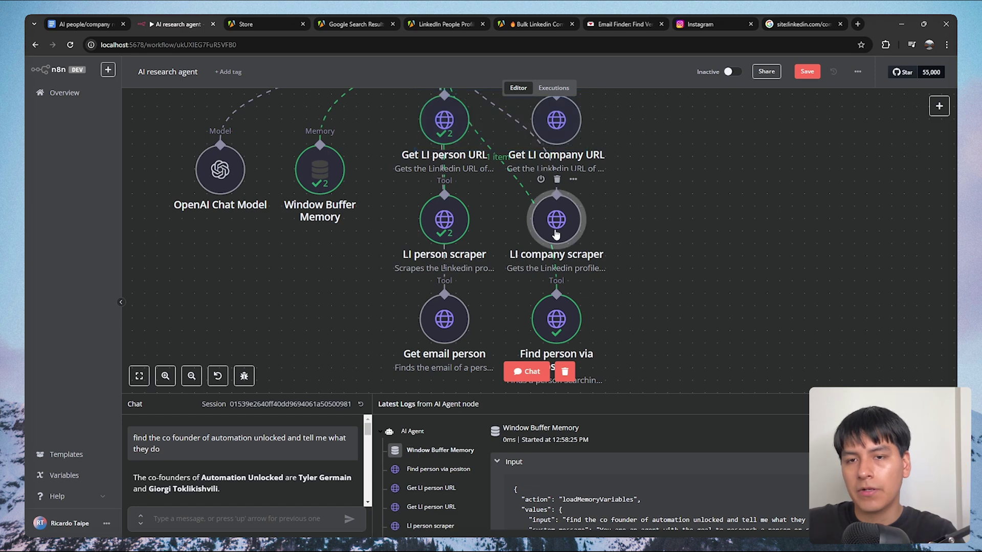
{"action": "scroll", "coordinate": [512, 237], "scroll_direction": "down", "scroll_amount": 4}
{"action": "left_click", "coordinate": [429, 234]}
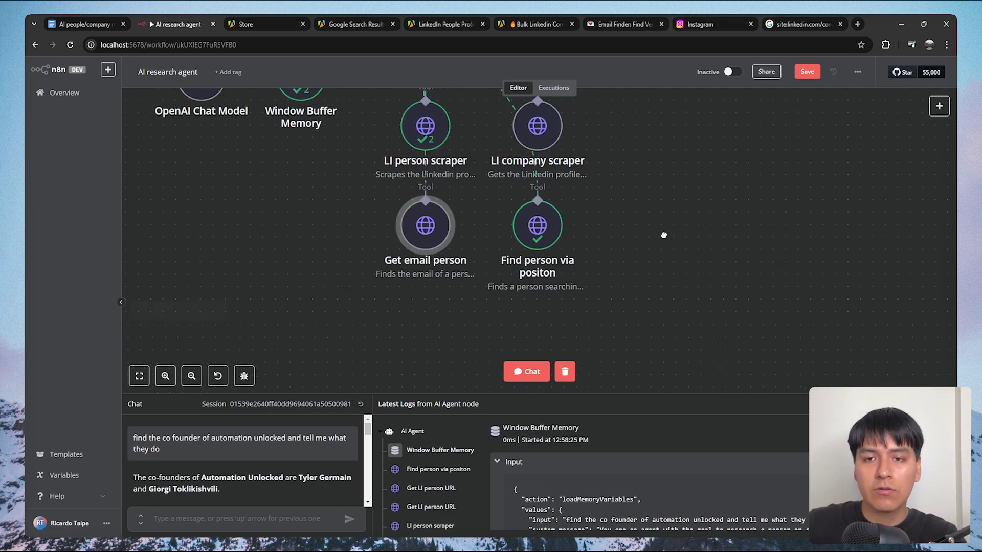
Fit the whole workflow into view, then switch to the Apify Store.
{"action": "scroll", "coordinate": [467, 238], "scroll_direction": "right", "scroll_amount": 3}
{"action": "mouse_move", "coordinate": [468, 236]}
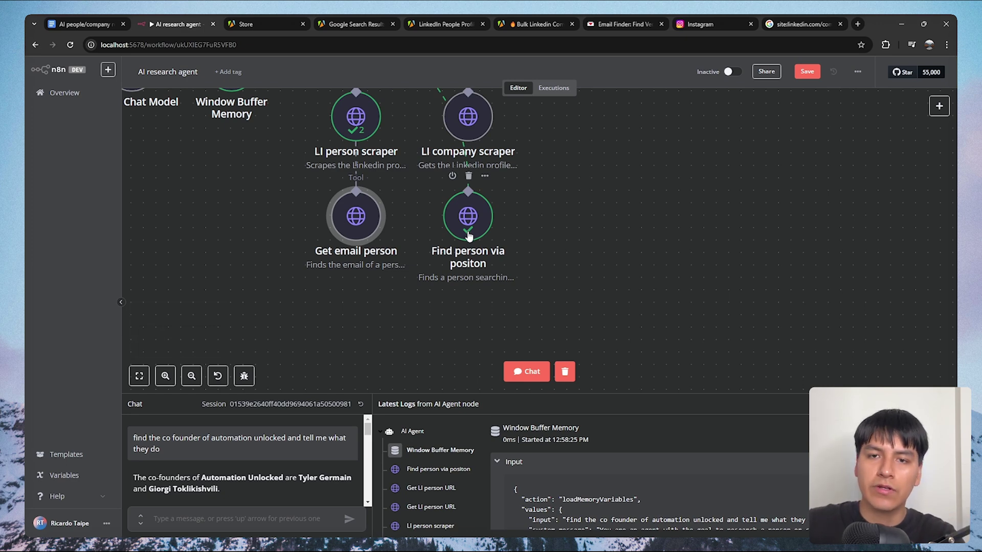
{"action": "key", "text": "1"}
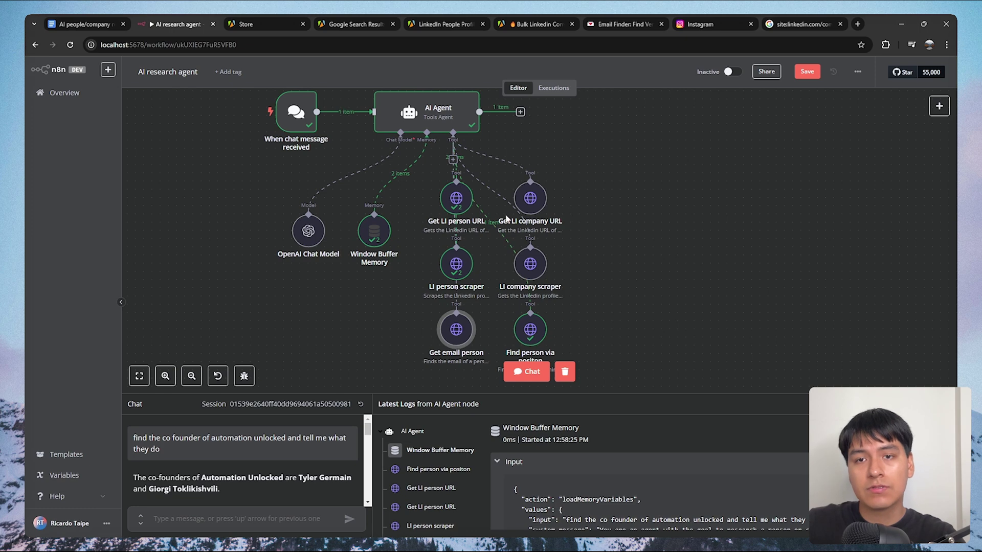
{"action": "key", "text": "ctrl+Tab"}
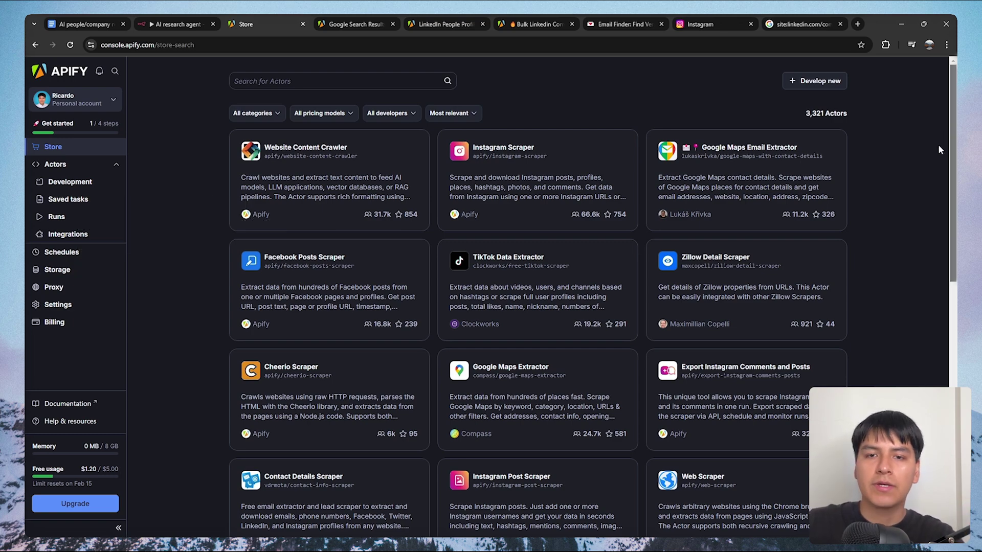
Scroll the Apify Store's actor grid, then return to the n8n workflow.
{"action": "scroll", "coordinate": [934, 169], "scroll_direction": "down", "scroll_amount": 5}
{"action": "left_click_drag", "start_coordinate": [950, 290], "coordinate": [953, 364]}
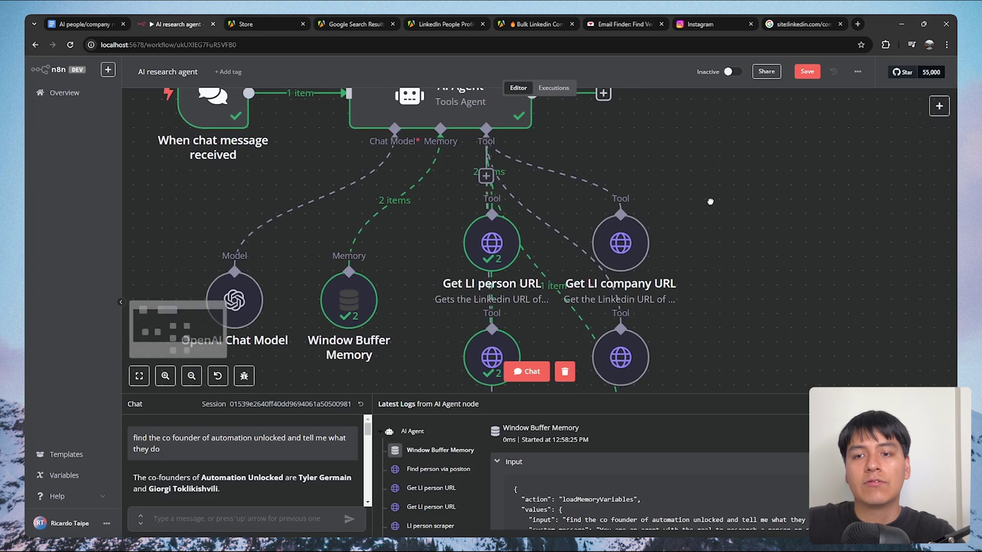
Select both LinkedIn URL nodes, keep only Get LI person URL, then show the Google Search Results Scraper.
{"action": "left_click_drag", "start_coordinate": [616, 203], "coordinate": [395, 274]}
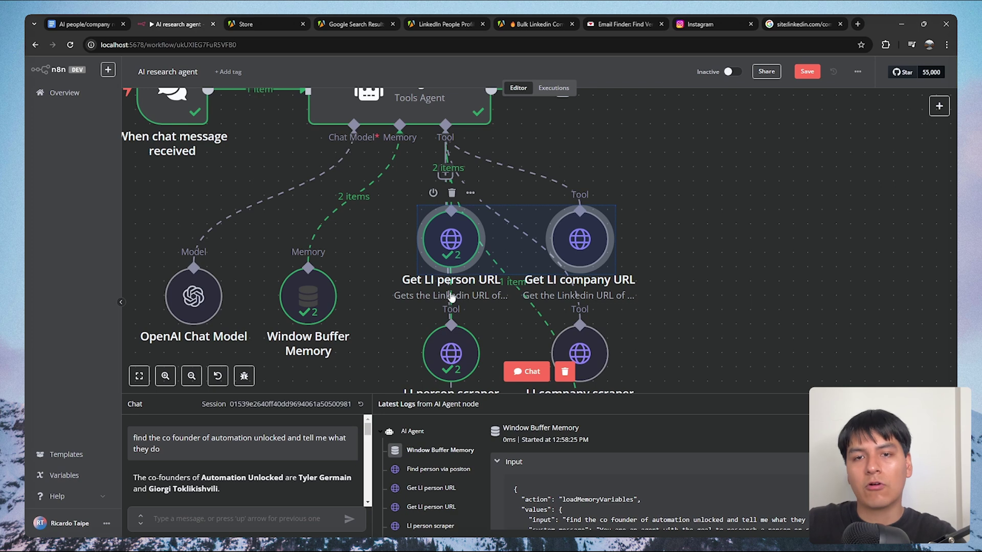
{"action": "left_click", "coordinate": [463, 250]}
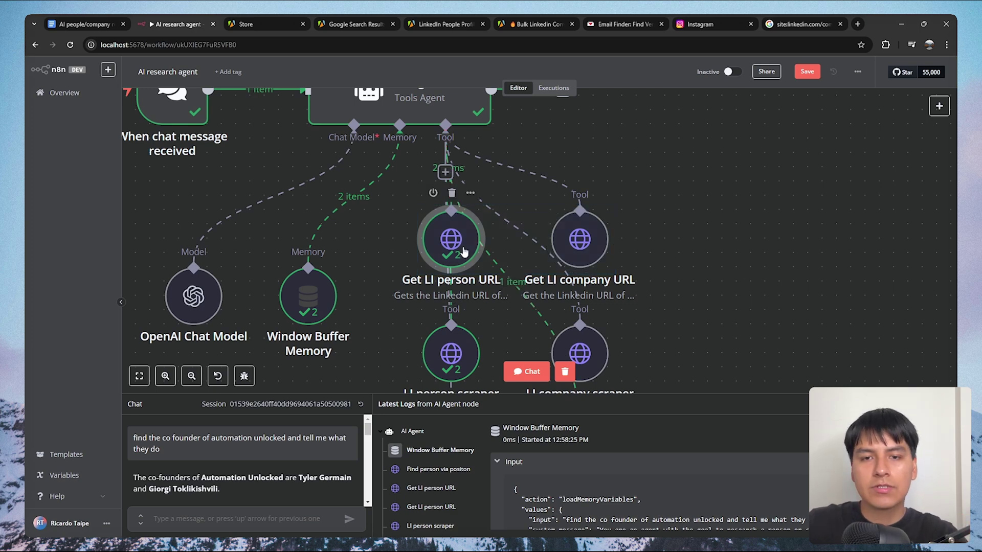
{"action": "left_click", "coordinate": [353, 24]}
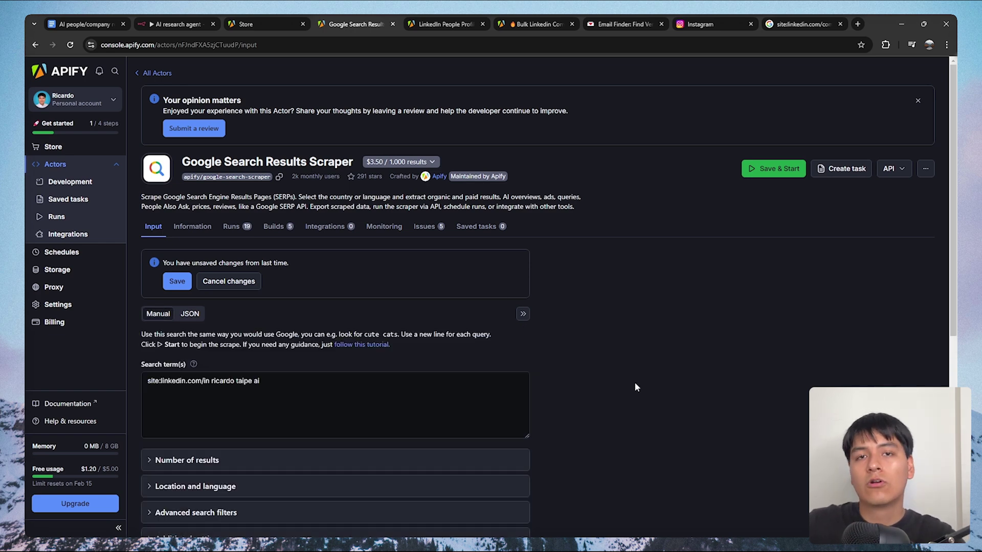
Google the person's name in a new tab and look over the results.
{"action": "key", "text": "ctrl+t"}
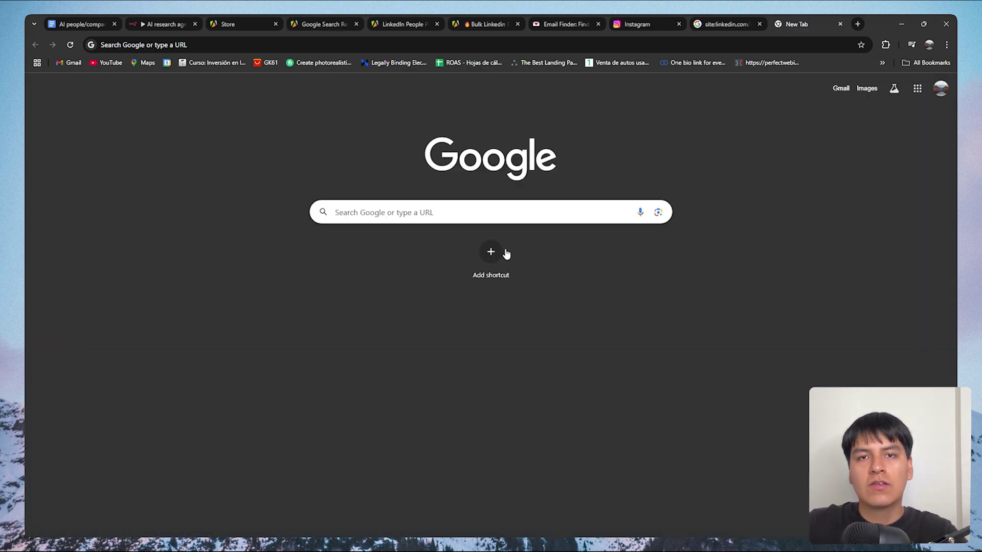
{"action": "left_click", "coordinate": [399, 212]}
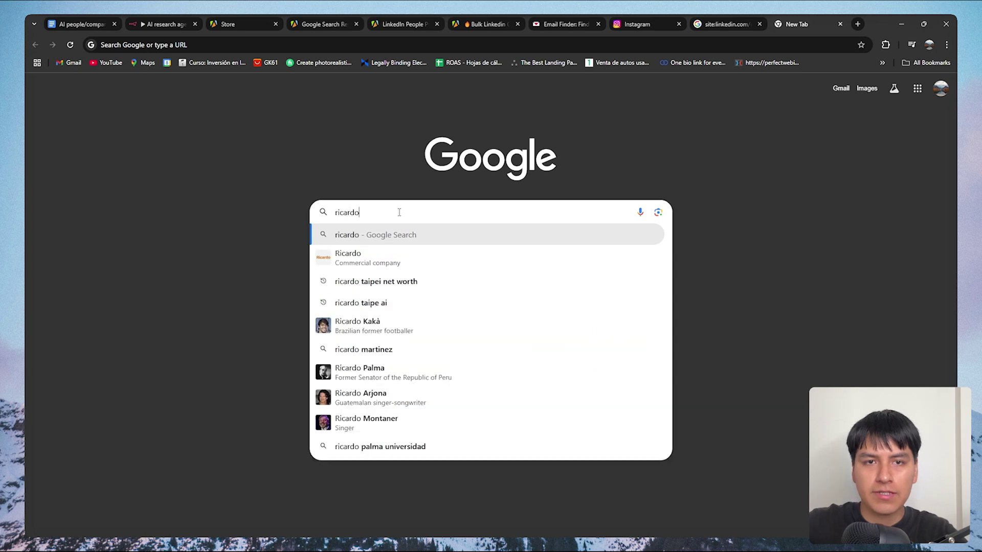
{"action": "key", "text": "Return"}
{"action": "scroll", "coordinate": [555, 269], "scroll_direction": "down", "scroll_amount": 8}
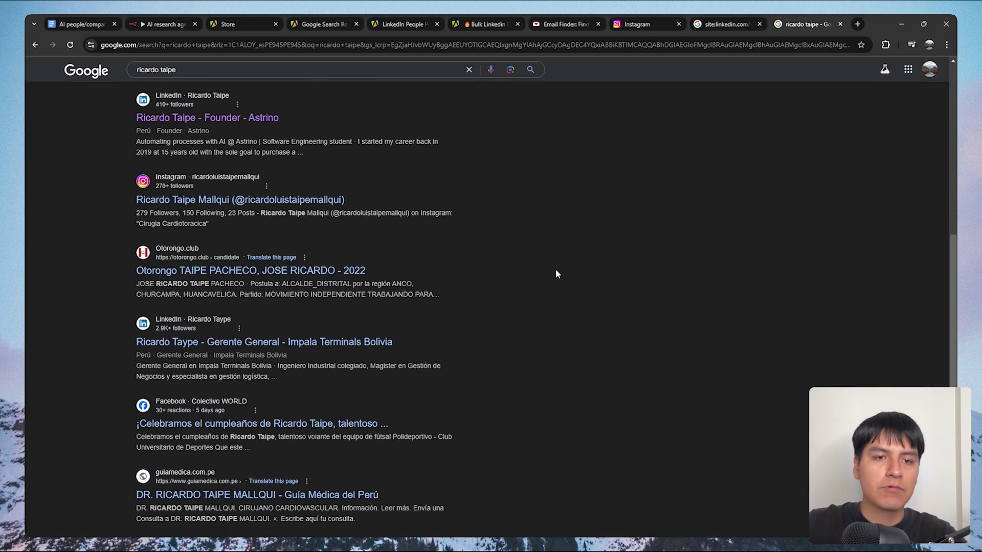
{"action": "scroll", "coordinate": [566, 281], "scroll_direction": "up", "scroll_amount": 3}
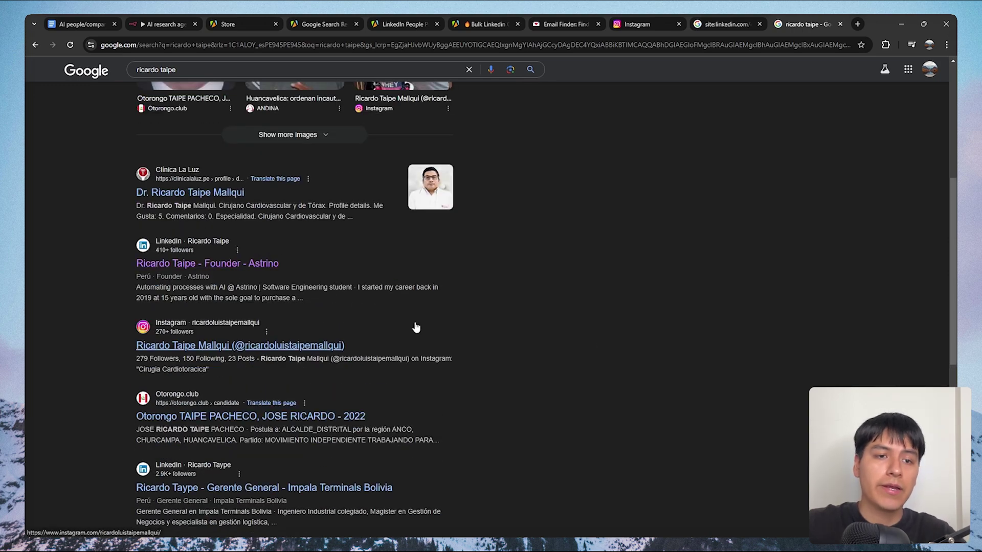
{"action": "scroll", "coordinate": [561, 351], "scroll_direction": "up", "scroll_amount": 5}
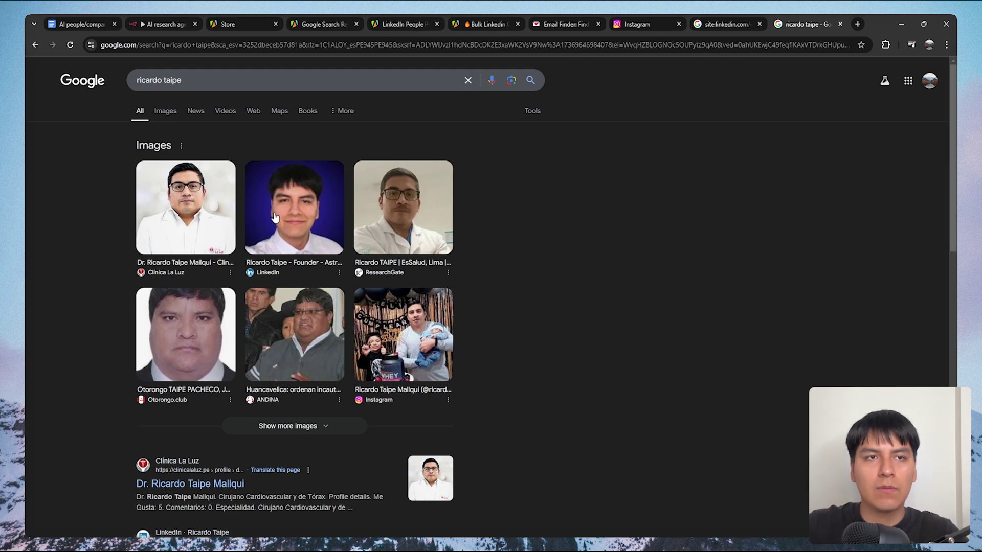
Prefix the query with site:linkedin.com/in, rerun it and scroll through the LinkedIn profile results.
{"action": "left_click", "coordinate": [137, 81]}
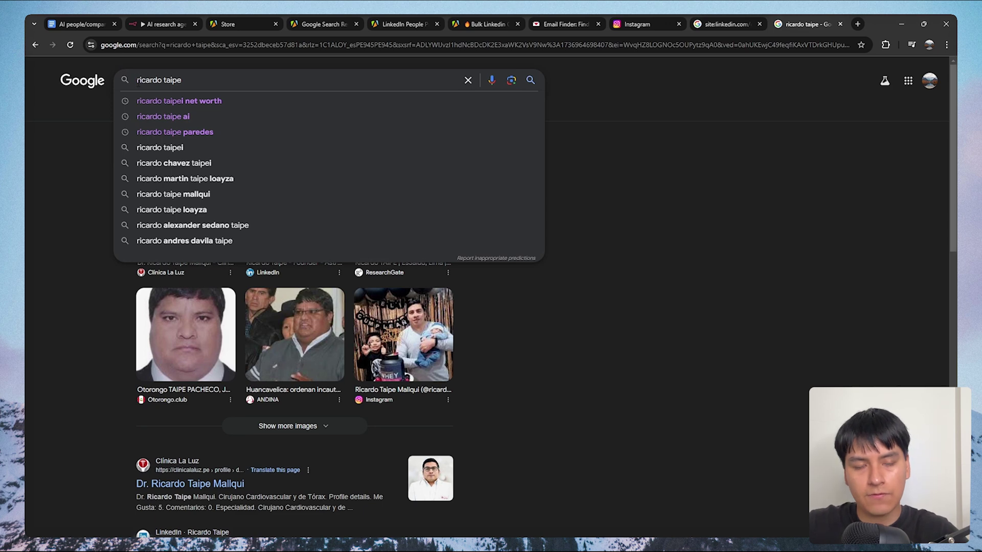
{"action": "type", "text": "site:linkedin.com/in"}
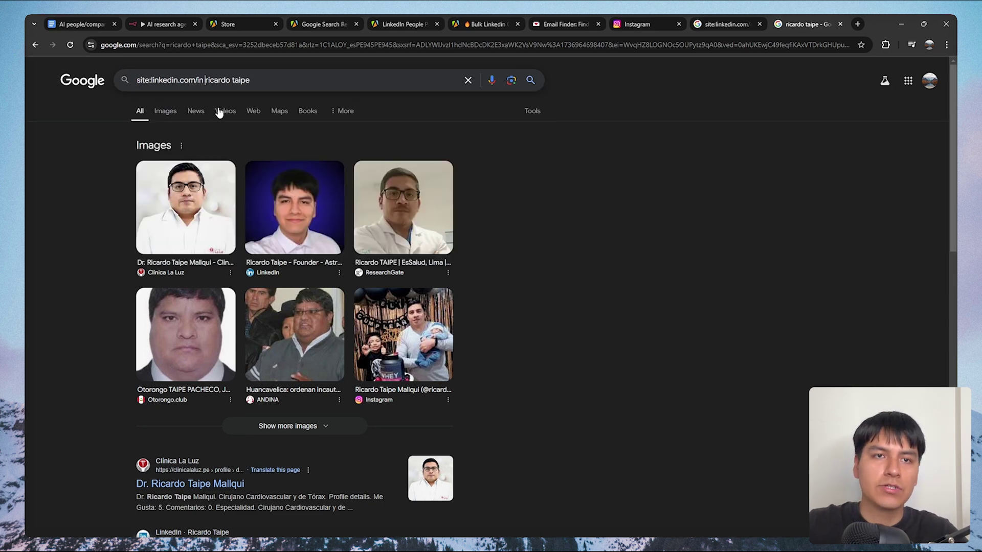
{"action": "key", "text": "Return"}
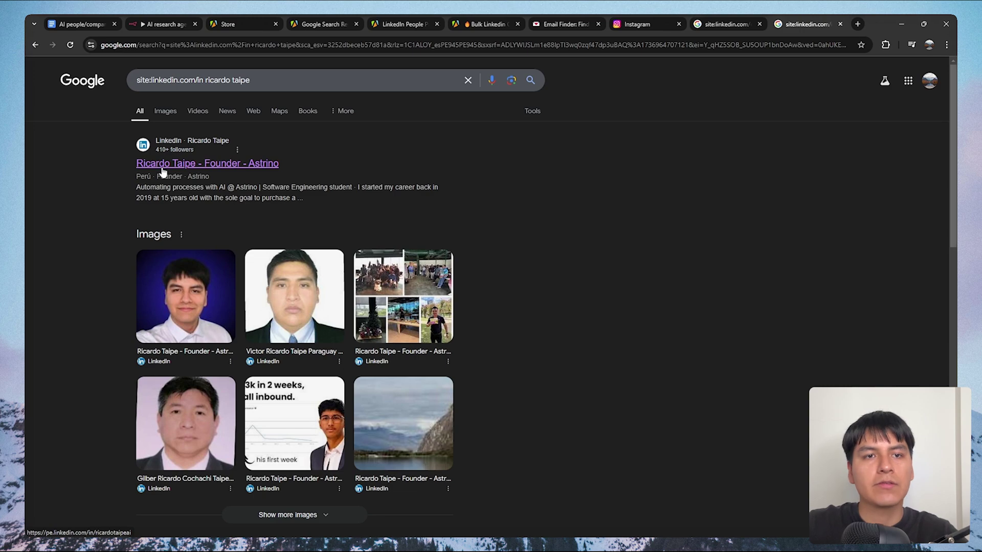
{"action": "scroll", "coordinate": [947, 194], "scroll_direction": "down", "scroll_amount": 3}
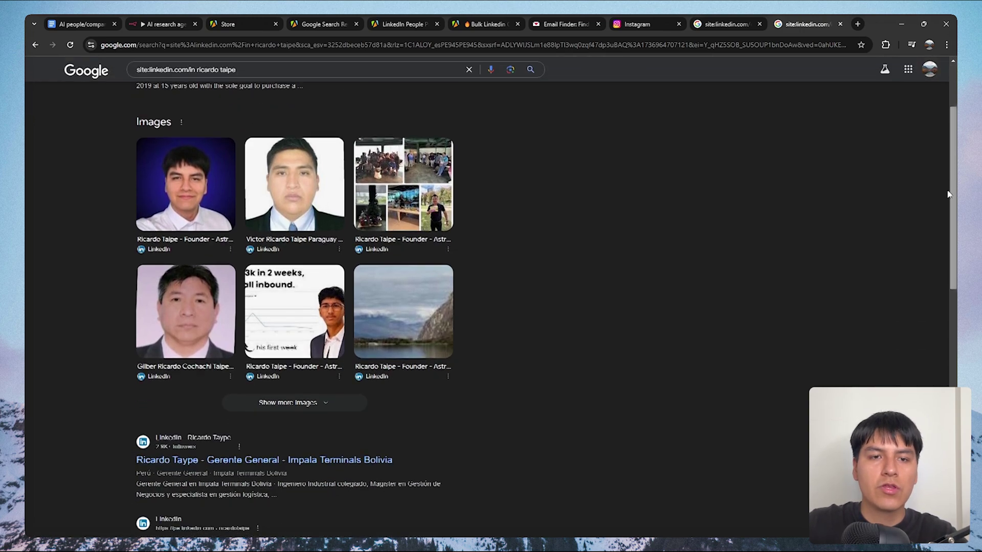
{"action": "scroll", "coordinate": [948, 195], "scroll_direction": "down", "scroll_amount": 3}
{"action": "scroll", "coordinate": [940, 238], "scroll_direction": "down", "scroll_amount": 7}
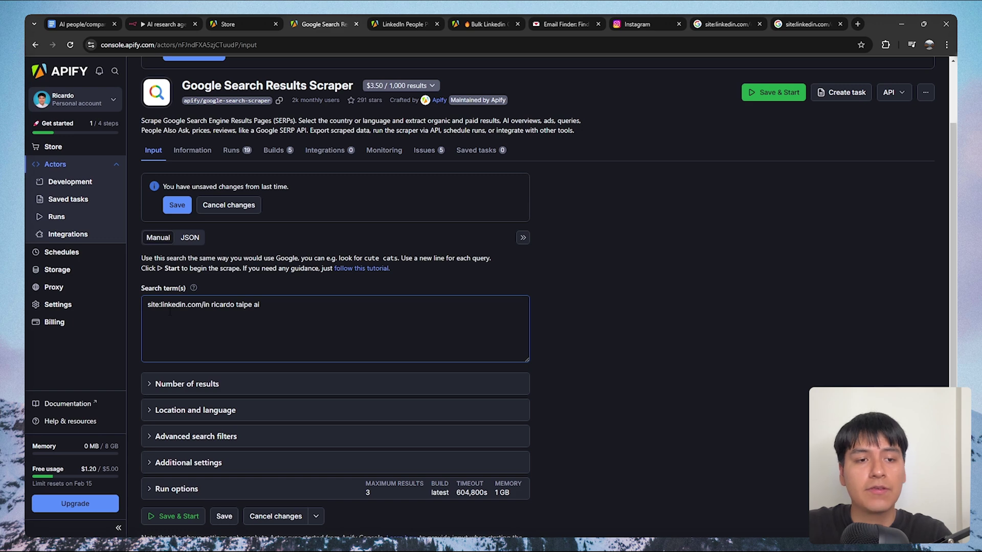
Save and start the scraper run, then view its 99 organic results as JSON.
{"action": "scroll", "coordinate": [627, 310], "scroll_direction": "down", "scroll_amount": 1}
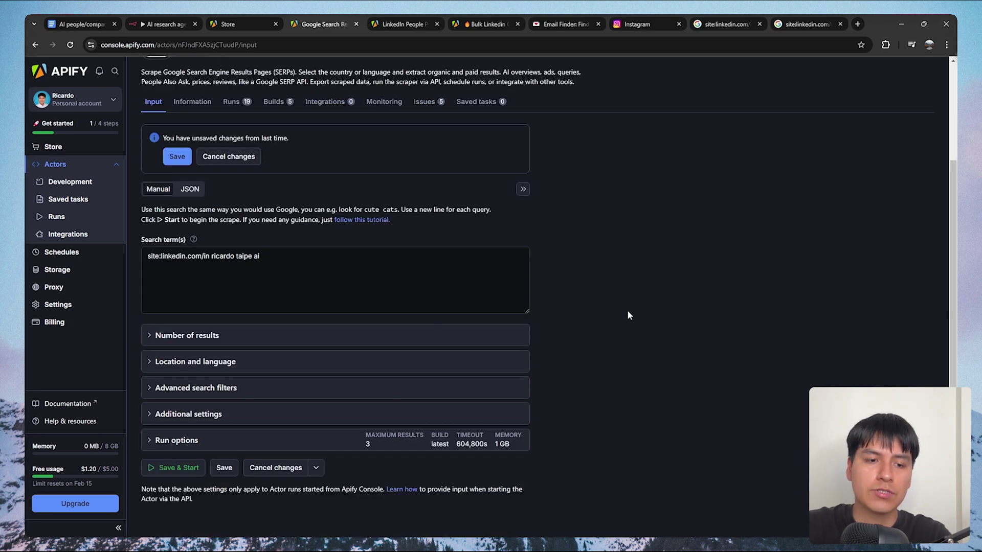
{"action": "left_click", "coordinate": [191, 464]}
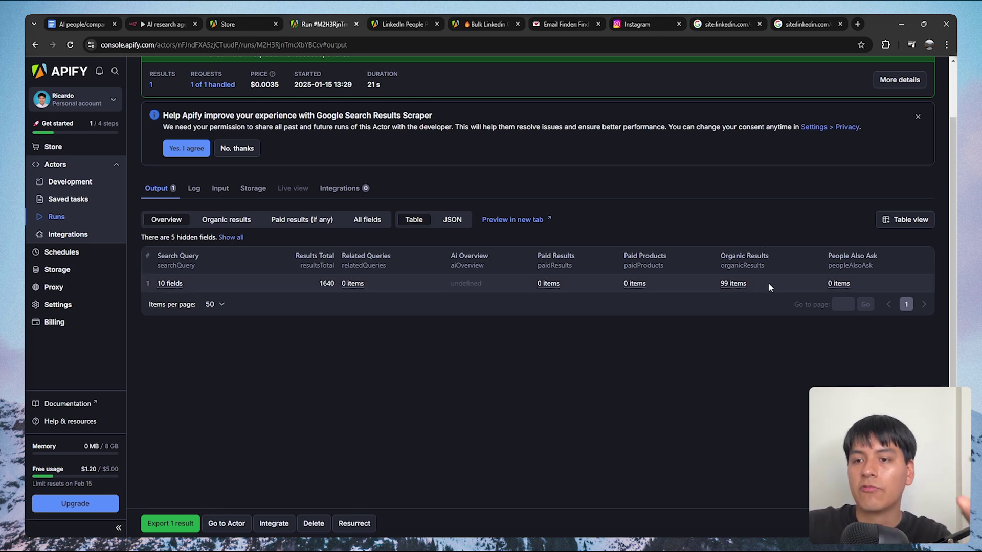
{"action": "left_click", "coordinate": [735, 285]}
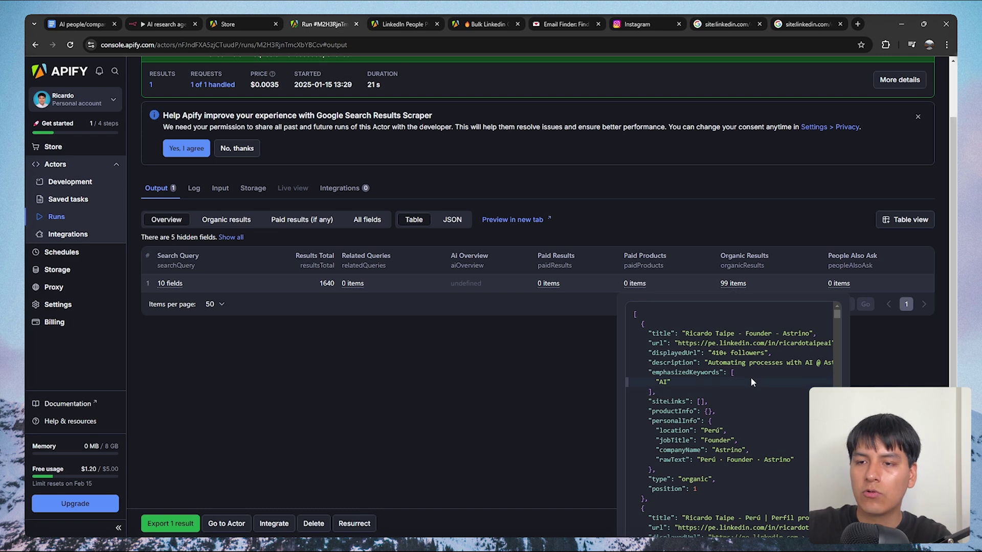
{"action": "scroll", "coordinate": [750, 377], "scroll_direction": "up", "scroll_amount": 5}
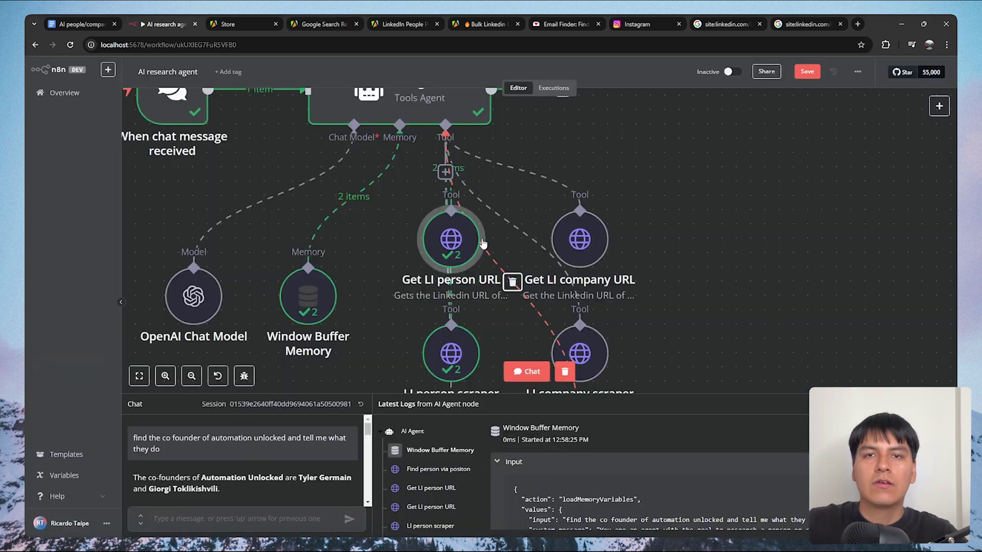
Open the Get LI person URL node and inspect the queries line in its JSON body.
{"action": "double_click", "coordinate": [453, 239]}
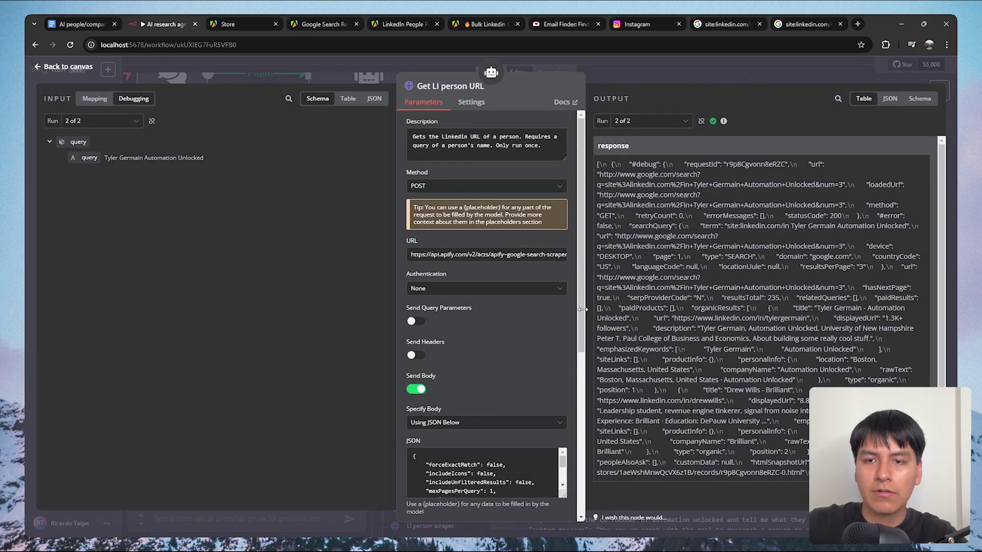
{"action": "scroll", "coordinate": [582, 310], "scroll_direction": "down", "scroll_amount": 4}
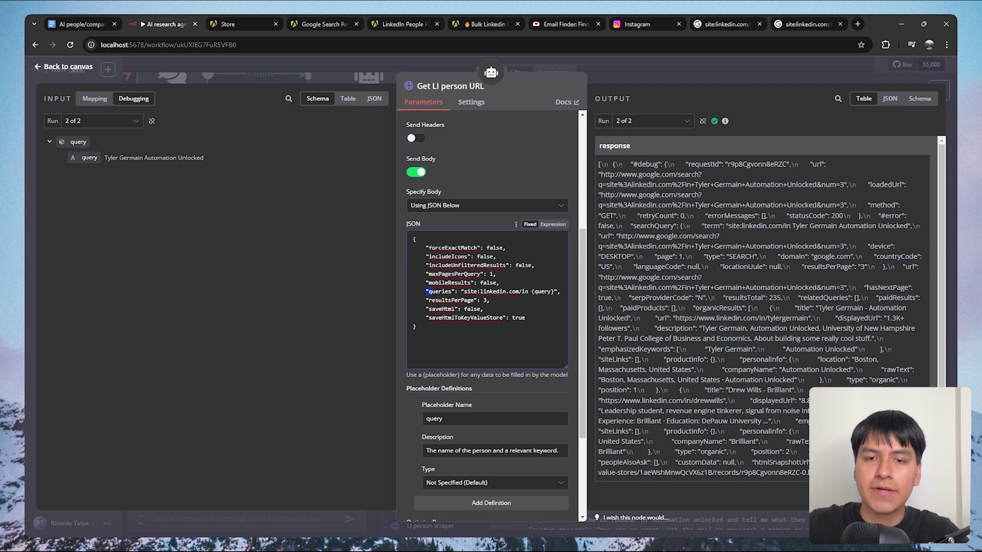
{"action": "left_click_drag", "start_coordinate": [427, 291], "coordinate": [560, 291]}
{"action": "left_click", "coordinate": [560, 291]}
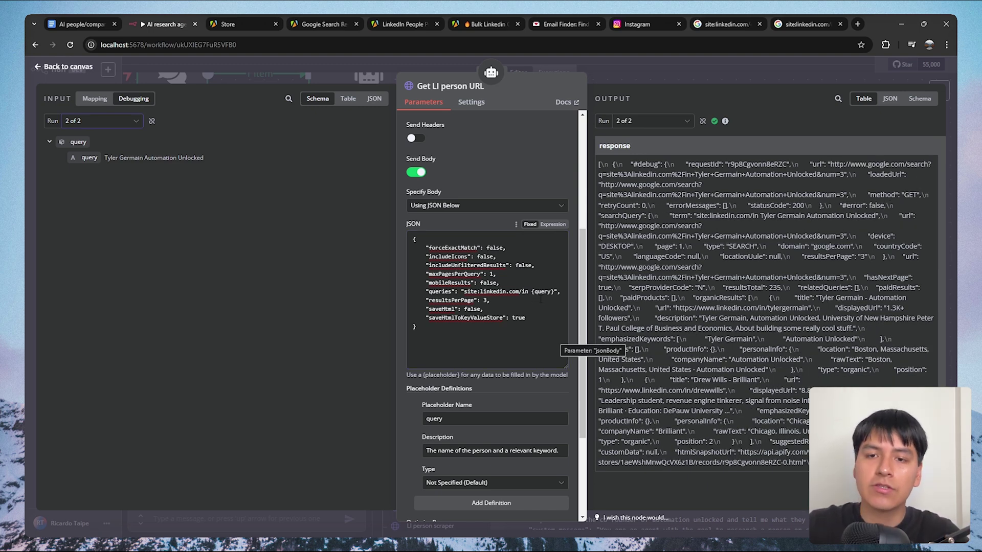
{"action": "scroll", "coordinate": [541, 300], "scroll_direction": "up", "scroll_amount": 2}
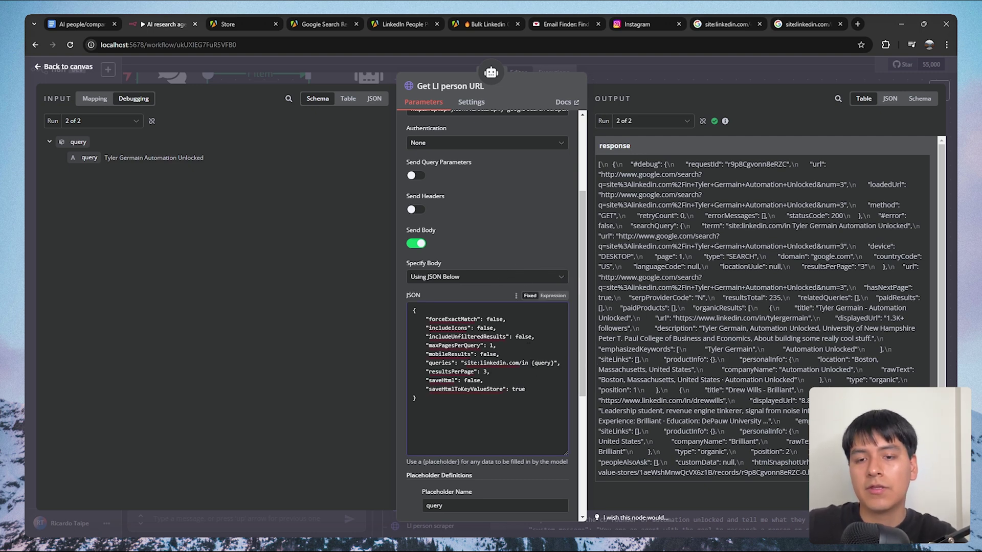
Highlight the {query} placeholder, then the first result's LinkedIn profile url in the output.
{"action": "left_click_drag", "start_coordinate": [531, 364], "coordinate": [554, 364]}
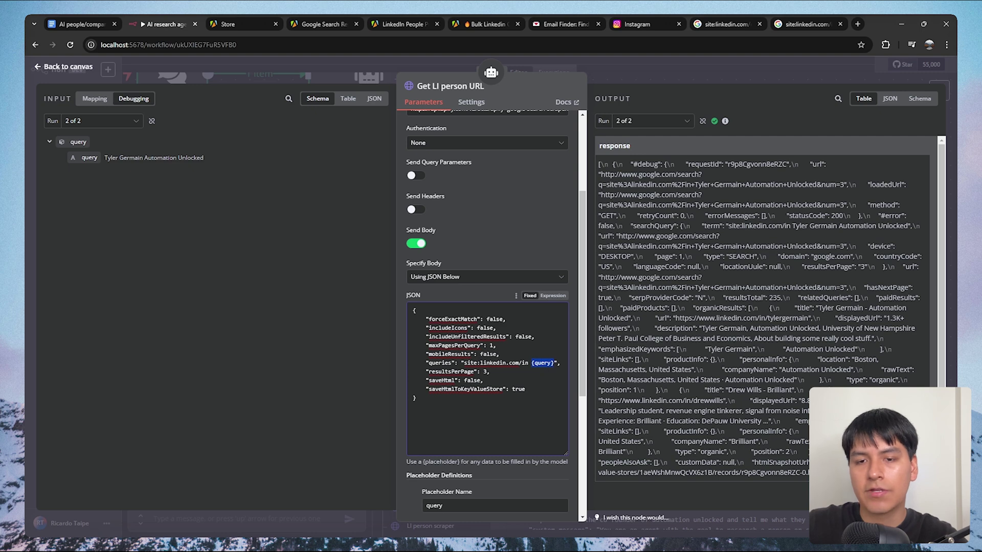
{"action": "left_click", "coordinate": [500, 377]}
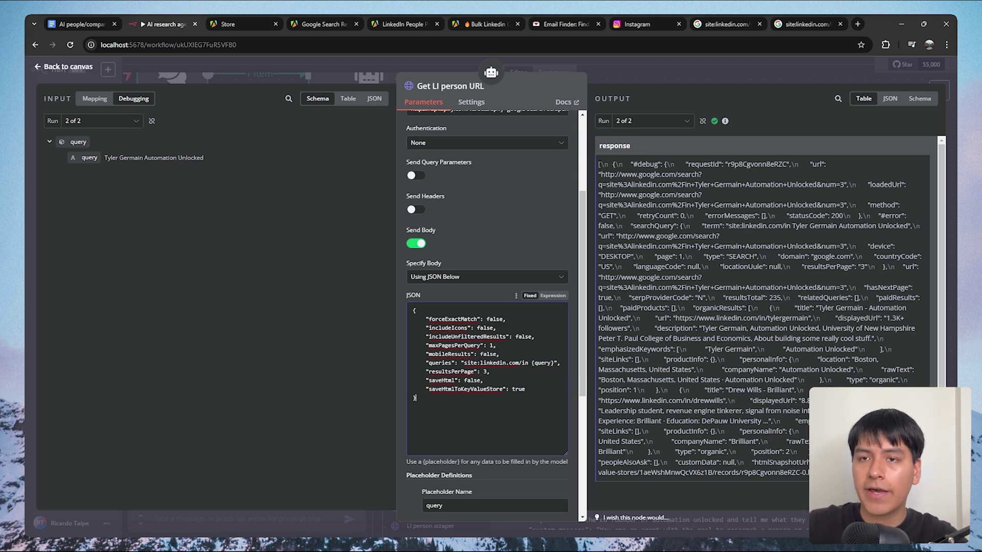
{"action": "left_click_drag", "start_coordinate": [598, 164], "coordinate": [734, 416]}
{"action": "left_click_drag", "start_coordinate": [655, 318], "coordinate": [811, 318]}
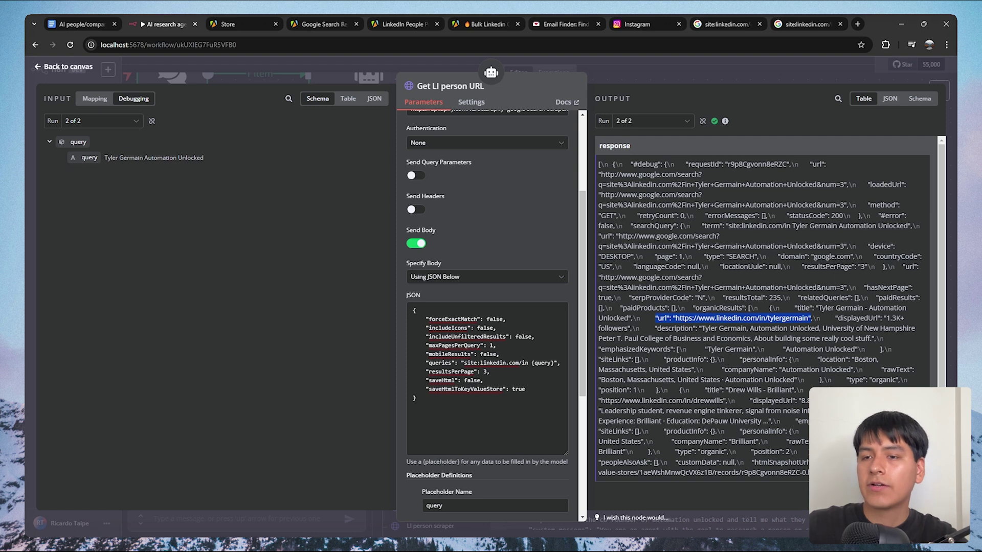
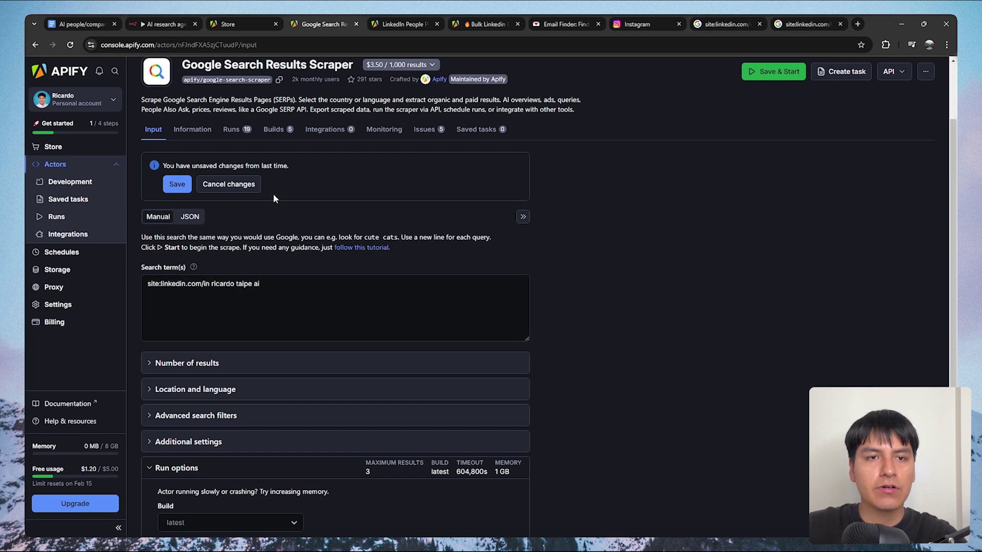
Copy the actor's 'Run Actor synchronously and get dataset items' endpoint URL from its API endpoints.
{"action": "left_click", "coordinate": [327, 129]}
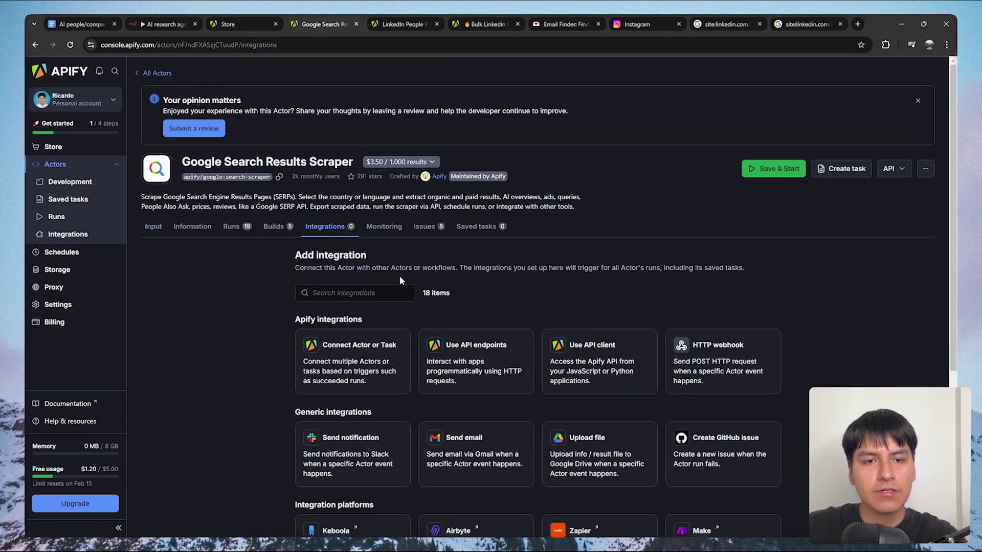
{"action": "scroll", "coordinate": [409, 287], "scroll_direction": "down", "scroll_amount": 1}
{"action": "left_click", "coordinate": [453, 299]}
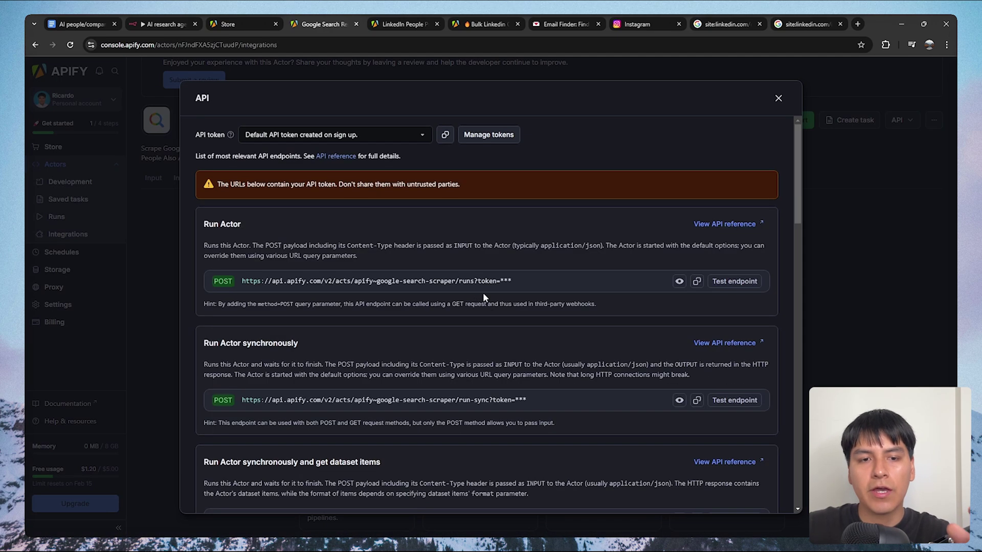
{"action": "scroll", "coordinate": [483, 293], "scroll_direction": "down", "scroll_amount": 2}
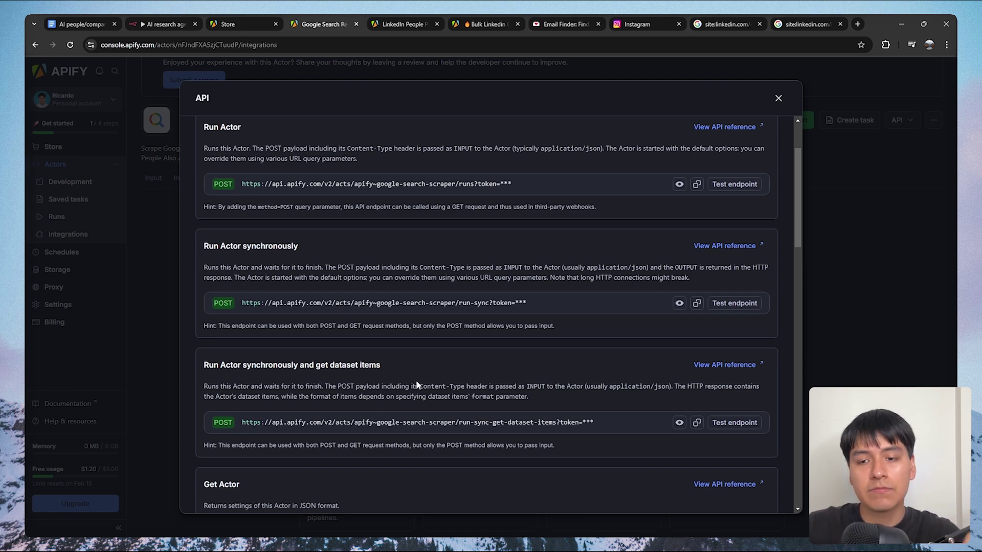
{"action": "left_click", "coordinate": [696, 422]}
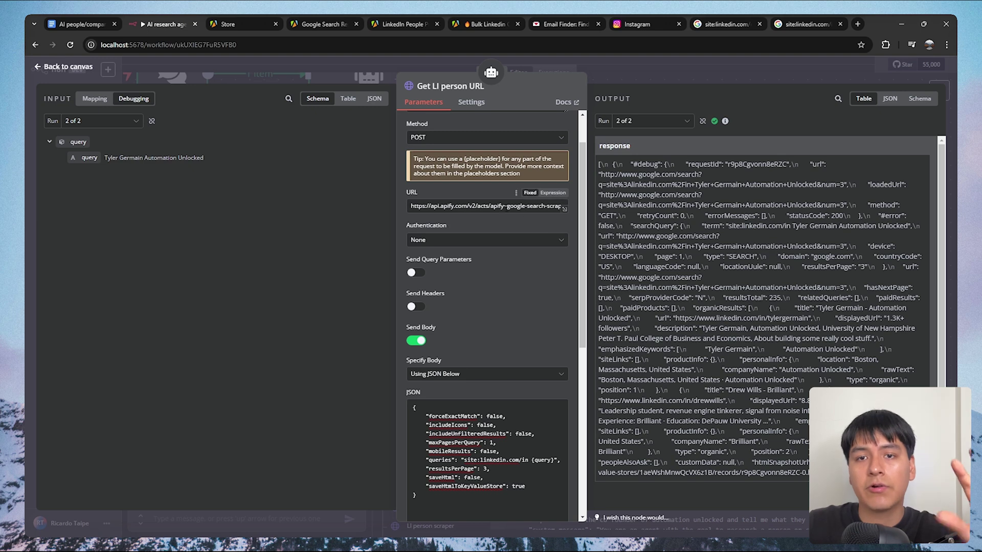
View the scraper's input as JSON in Apify's actor input settings.
{"action": "scroll", "coordinate": [512, 195], "scroll_direction": "down", "scroll_amount": 3}
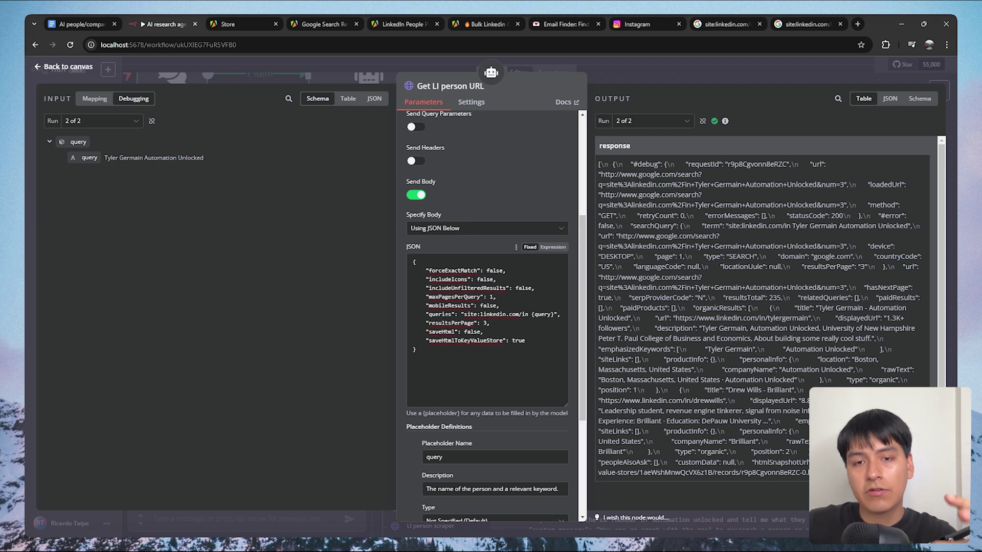
{"action": "left_click", "coordinate": [322, 24]}
{"action": "left_click", "coordinate": [348, 72]}
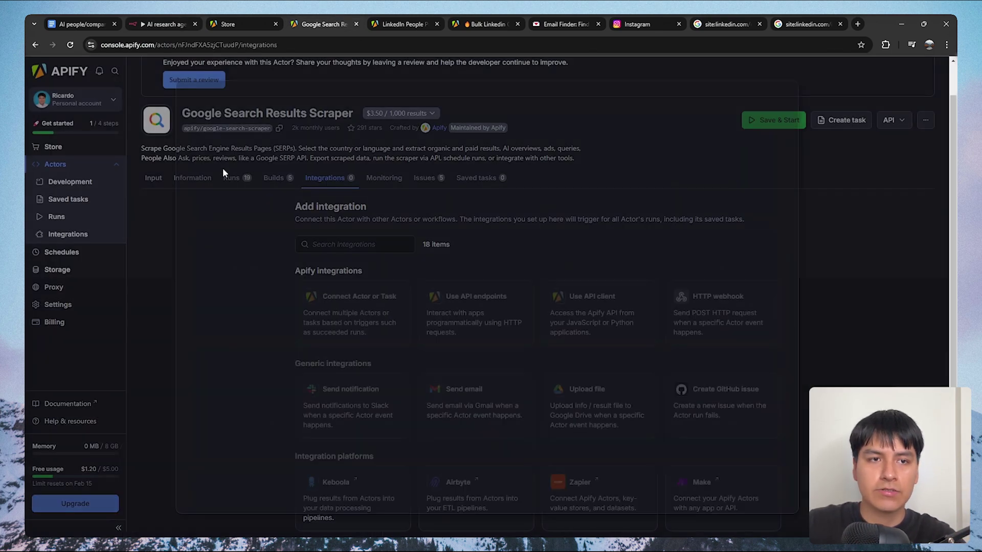
{"action": "left_click", "coordinate": [153, 179]}
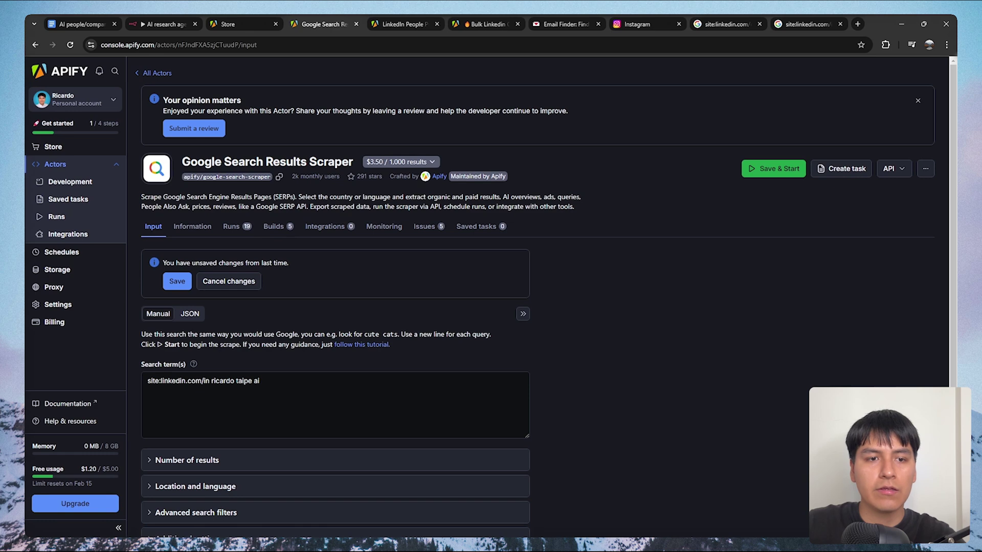
{"action": "left_click", "coordinate": [189, 314]}
{"action": "scroll", "coordinate": [604, 318], "scroll_direction": "down", "scroll_amount": 1}
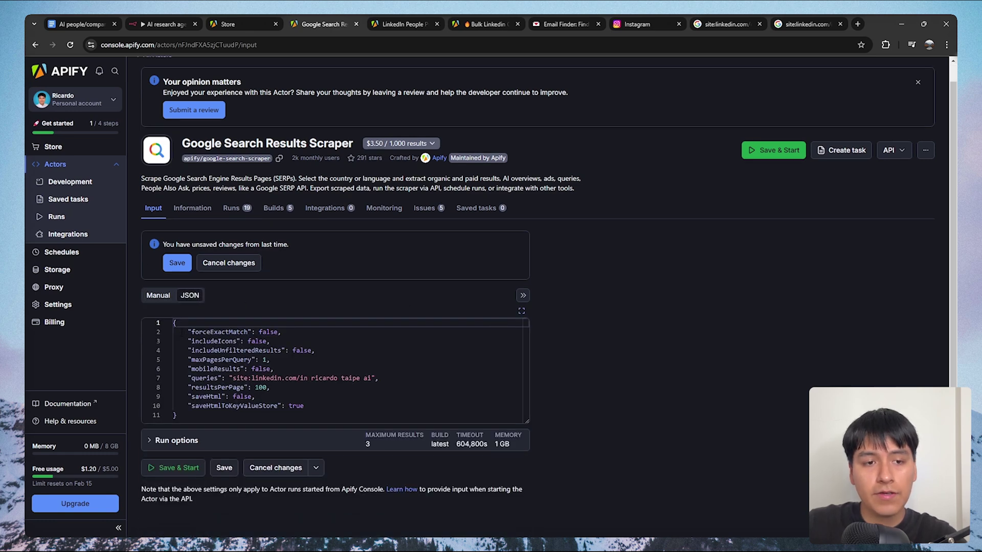
Compare with the Get LI person URL JSON body, check its {query} placeholder type, and close the node.
{"action": "key", "text": "ctrl+2"}
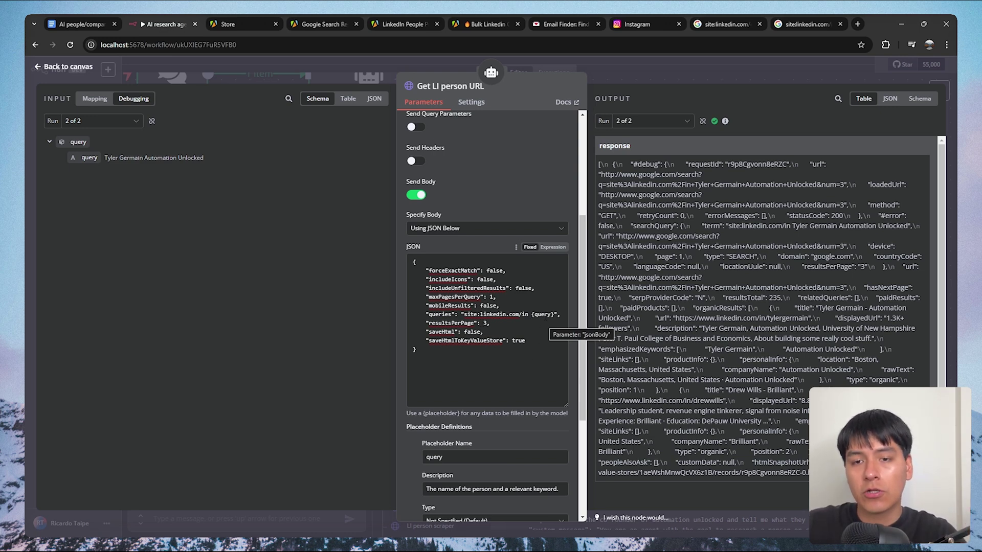
{"action": "scroll", "coordinate": [547, 332], "scroll_direction": "down", "scroll_amount": 2}
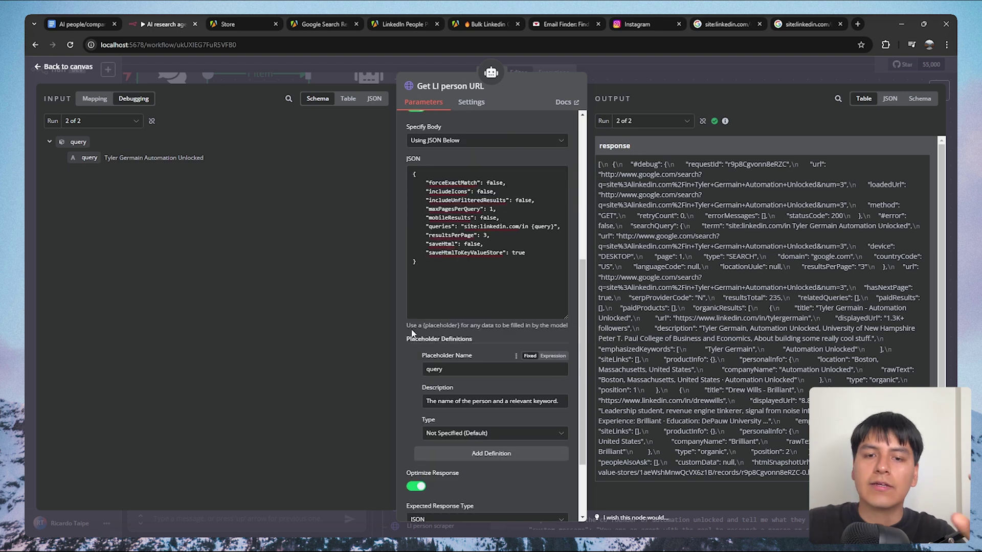
{"action": "left_click_drag", "start_coordinate": [407, 325], "coordinate": [568, 326]}
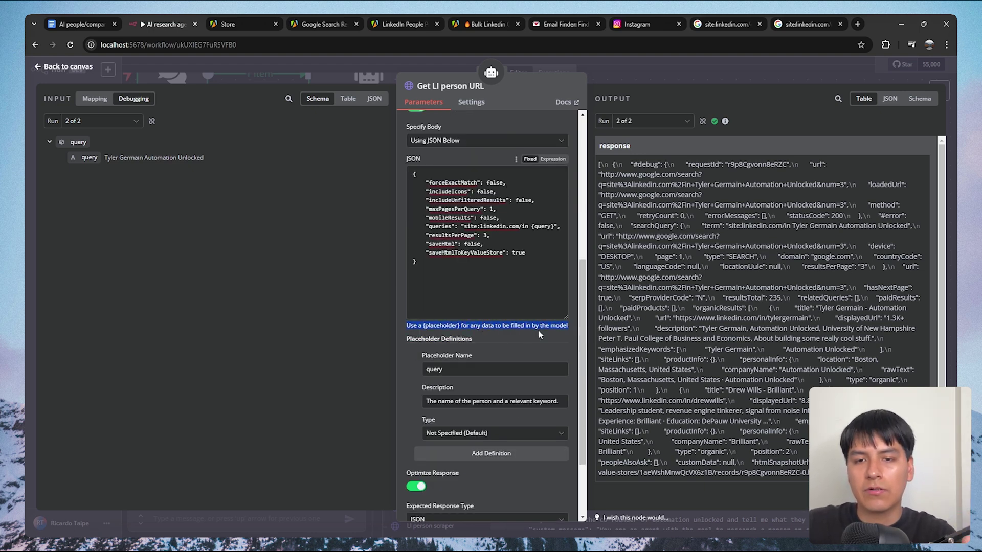
{"action": "scroll", "coordinate": [538, 330], "scroll_direction": "down", "scroll_amount": 2}
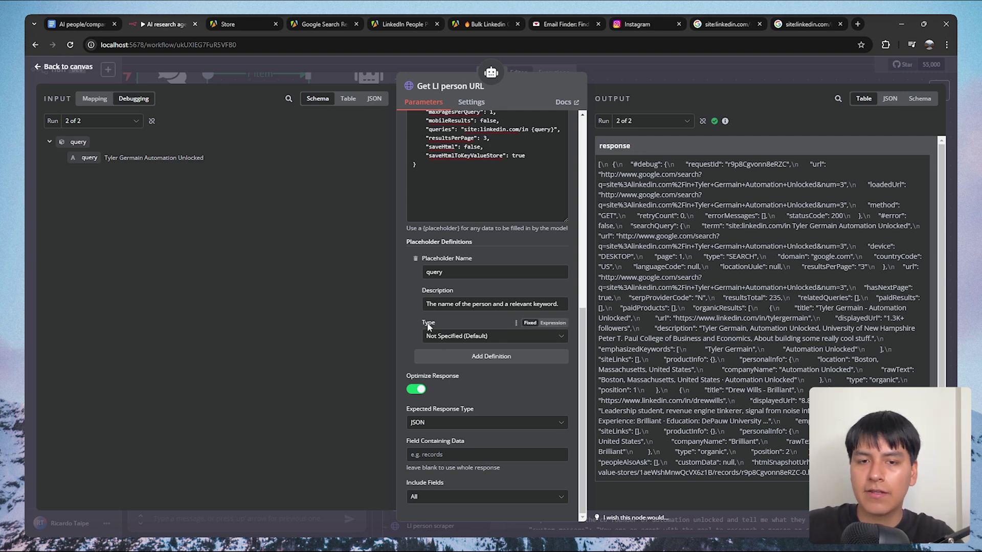
{"action": "left_click", "coordinate": [462, 340]}
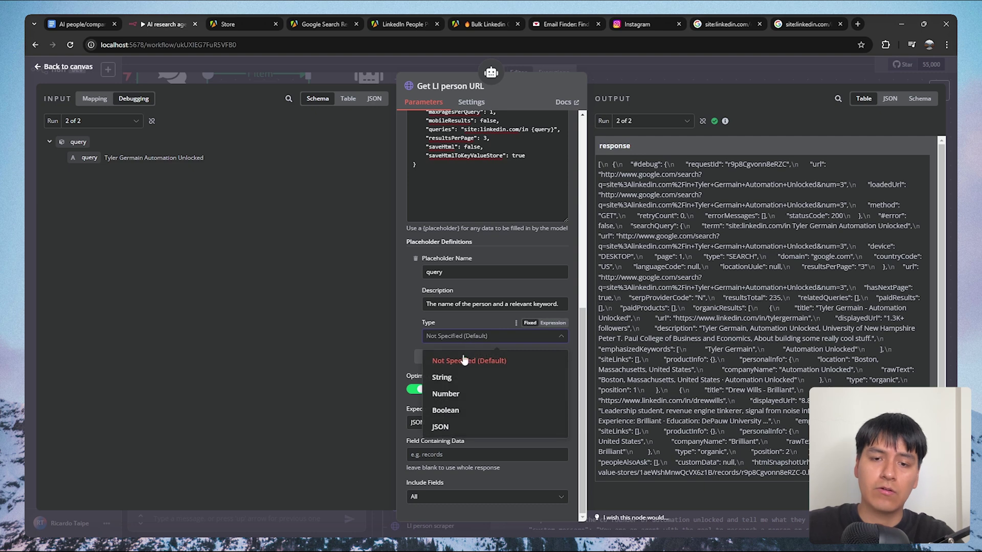
{"action": "left_click", "coordinate": [450, 342]}
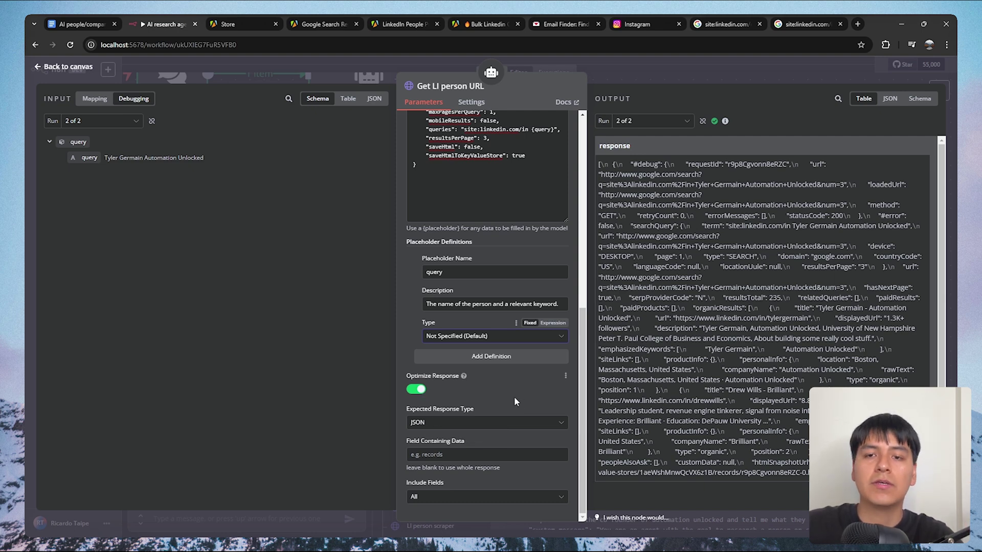
{"action": "key", "text": "Escape"}
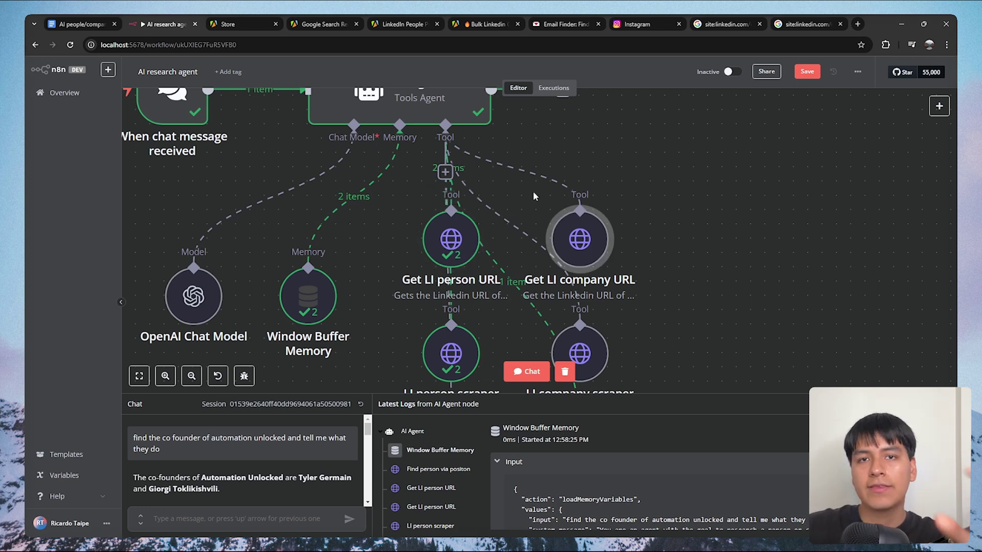
Open Get LI company URL, enlarge its JSON body and select the site:linkedin.com/company filter.
{"action": "double_click", "coordinate": [579, 241]}
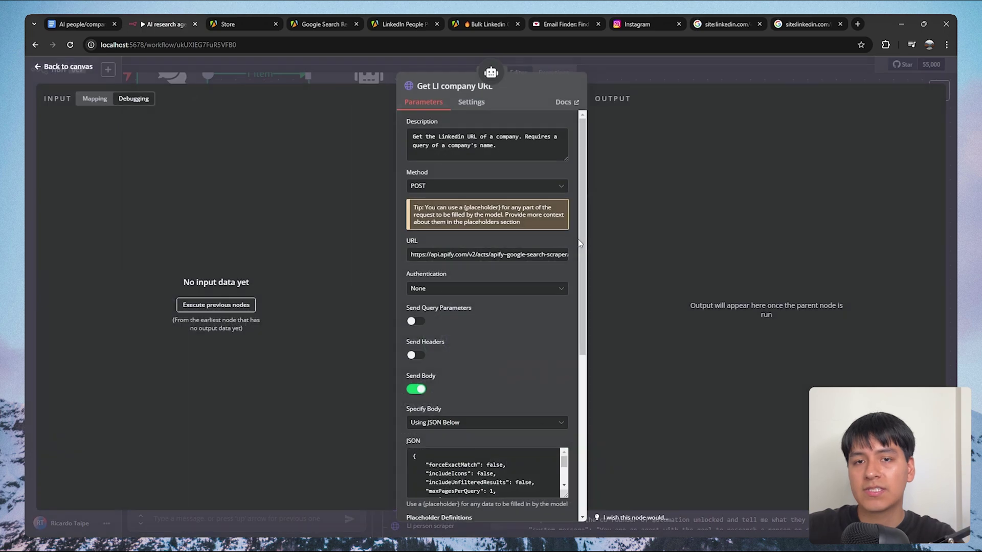
{"action": "scroll", "coordinate": [520, 332], "scroll_direction": "down", "scroll_amount": 6}
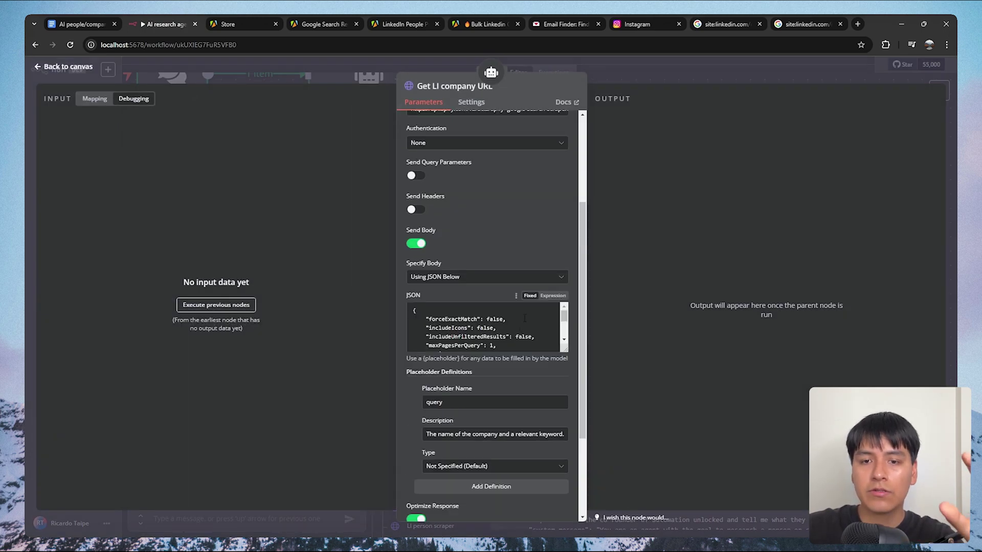
{"action": "left_click_drag", "start_coordinate": [571, 349], "coordinate": [571, 398]}
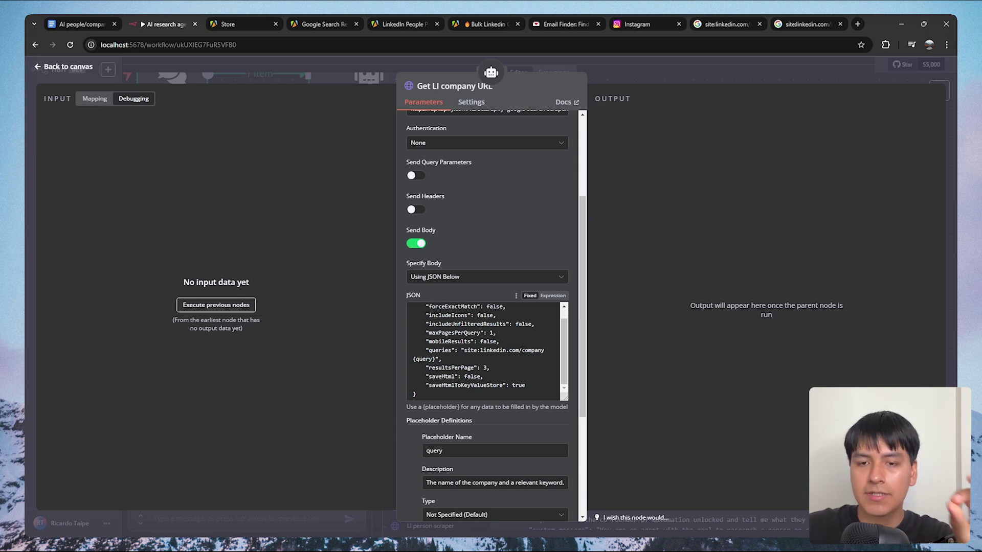
{"action": "left_click_drag", "start_coordinate": [544, 350], "coordinate": [464, 350]}
{"action": "key", "text": "ctrl+c"}
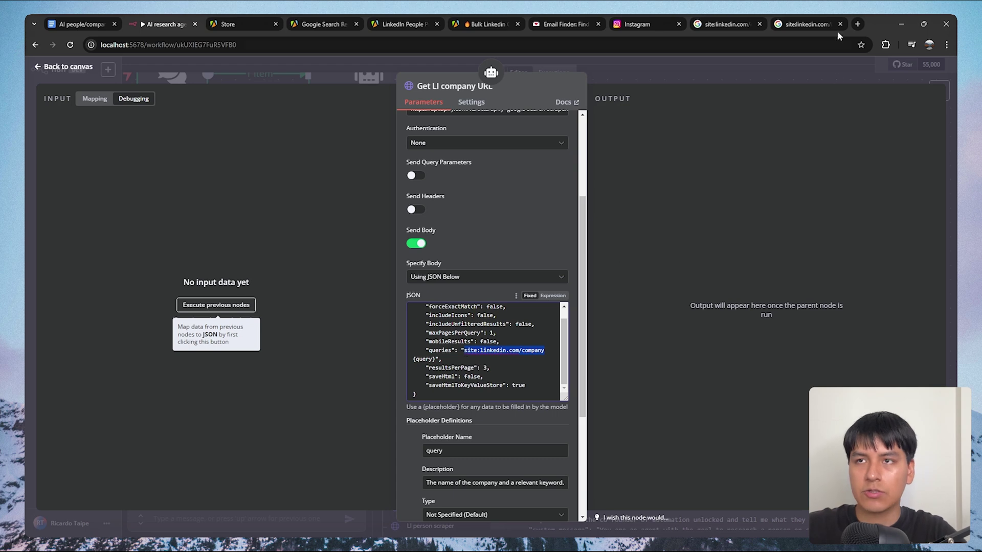
Clear the existing text from the Google search box.
{"action": "left_click", "coordinate": [806, 24]}
{"action": "left_click", "coordinate": [296, 82]}
{"action": "key", "text": "ctrl+a"}
{"action": "key", "text": "BackSpace"}
Search Google for site:linkedin.com/company plus the person's name and scroll through the results.
{"action": "key", "text": "ctrl+v"}
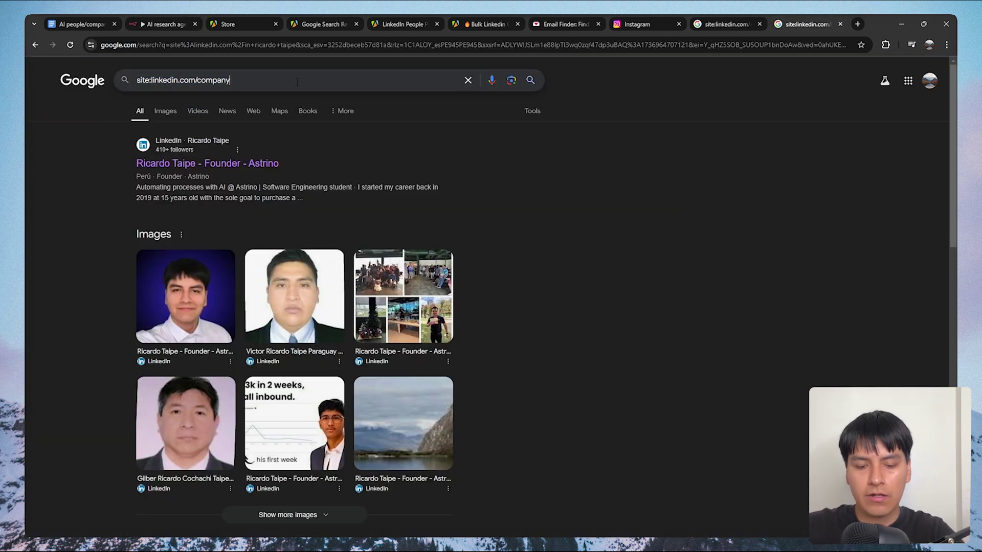
{"action": "key", "text": "Return"}
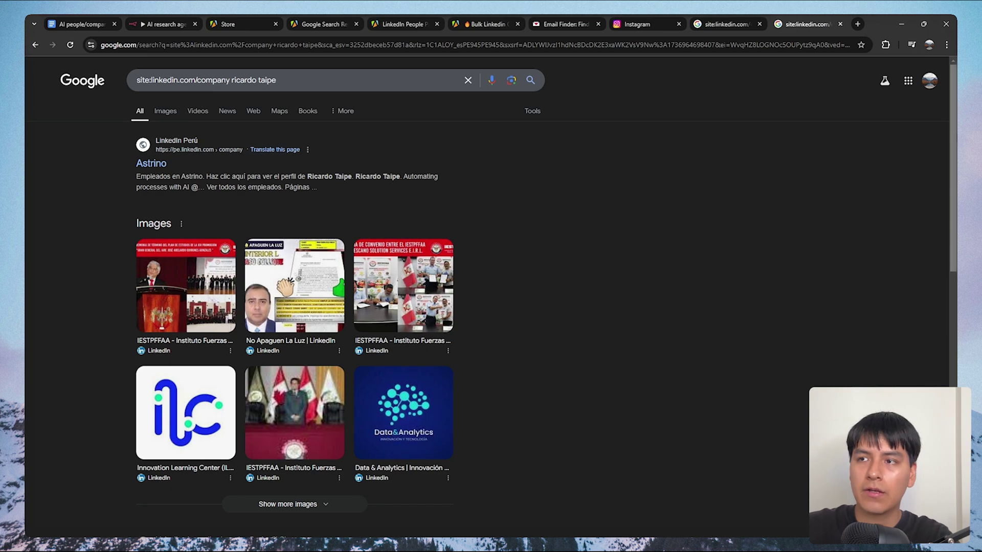
{"action": "scroll", "coordinate": [938, 189], "scroll_direction": "down", "scroll_amount": 5}
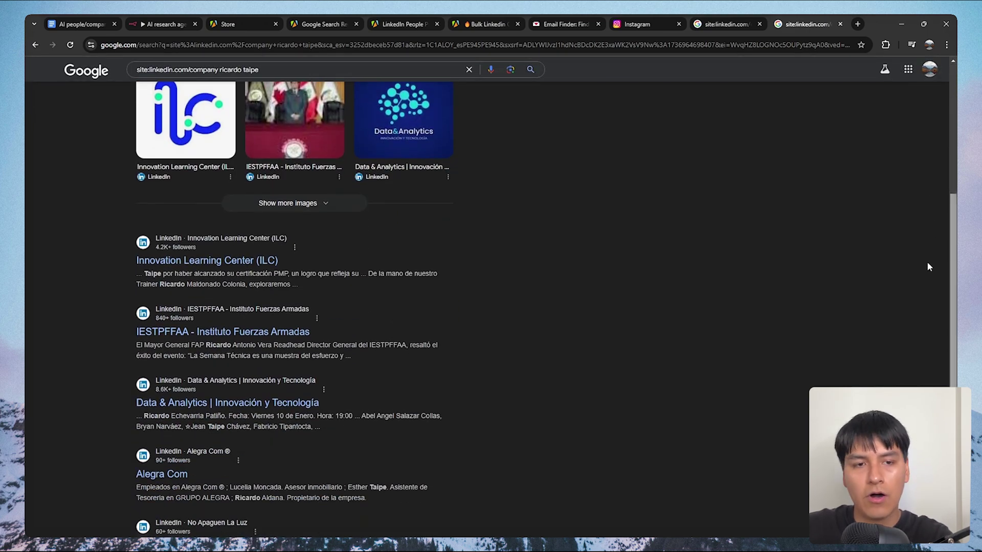
{"action": "scroll", "coordinate": [931, 286], "scroll_direction": "down", "scroll_amount": 5}
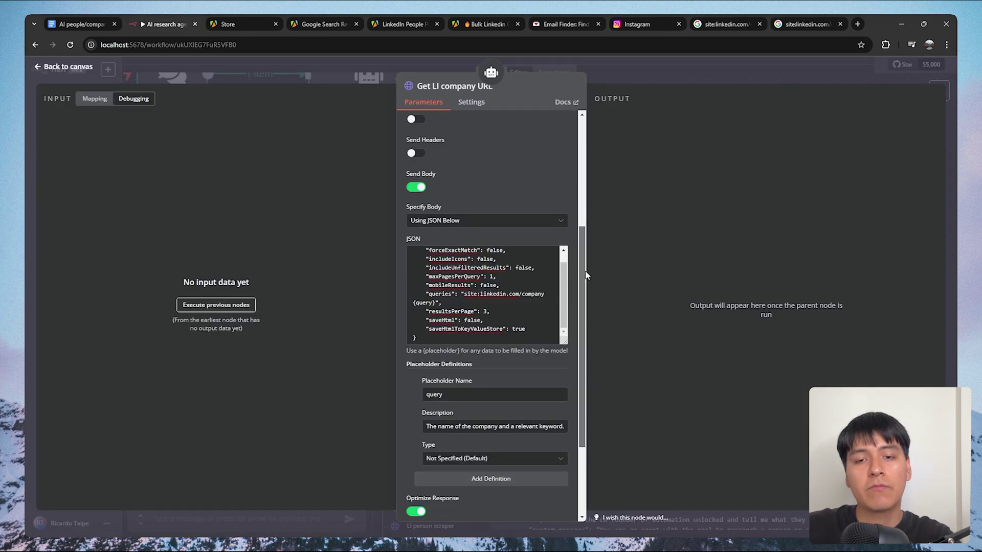
Scroll back up through the Get LI company URL parameters and close its settings.
{"action": "scroll", "coordinate": [588, 256], "scroll_direction": "up", "scroll_amount": 4}
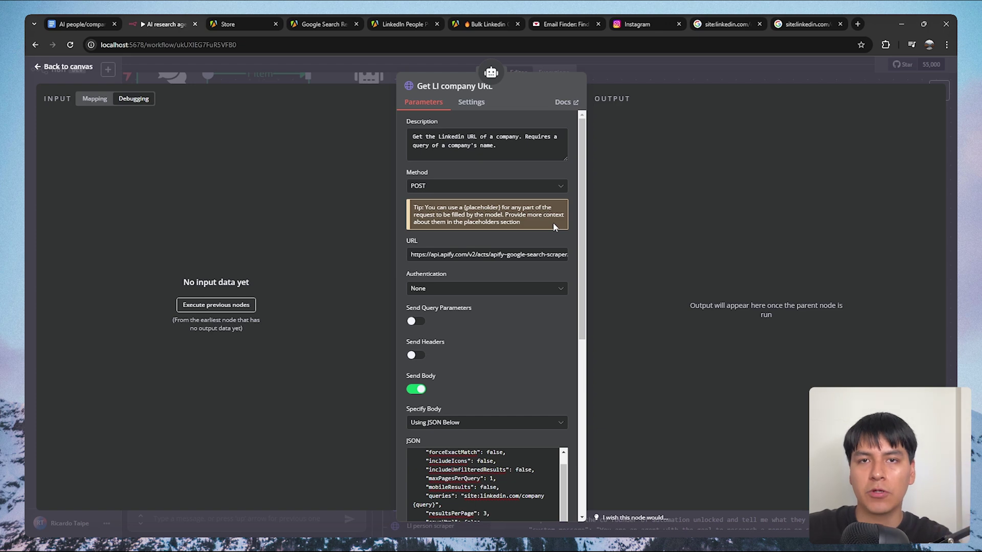
{"action": "key", "text": "Escape"}
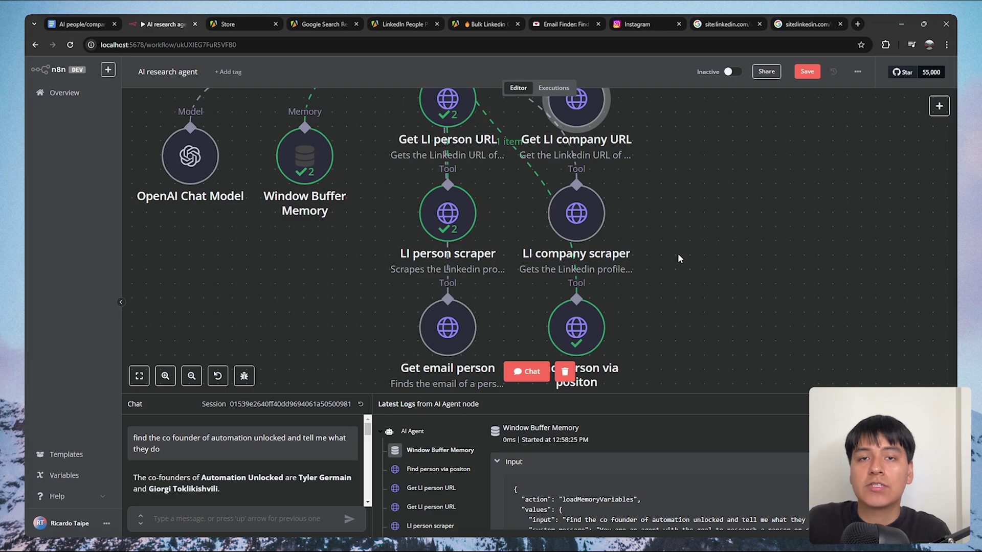
Open the LI person scraper tool, then bring up the LinkedIn People Profiles Extractor By URL actor.
{"action": "scroll", "coordinate": [677, 253], "scroll_direction": "left", "scroll_amount": 1}
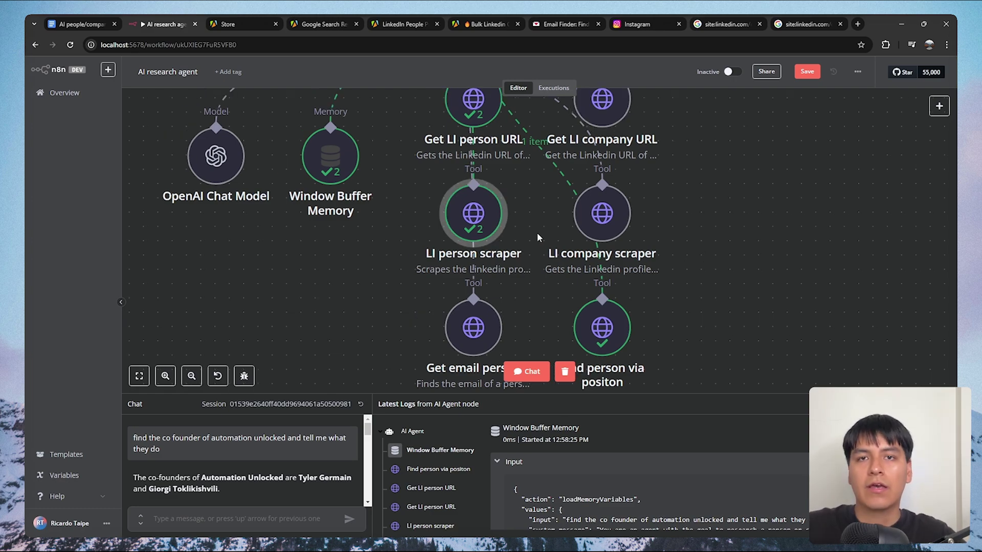
{"action": "double_click", "coordinate": [480, 218]}
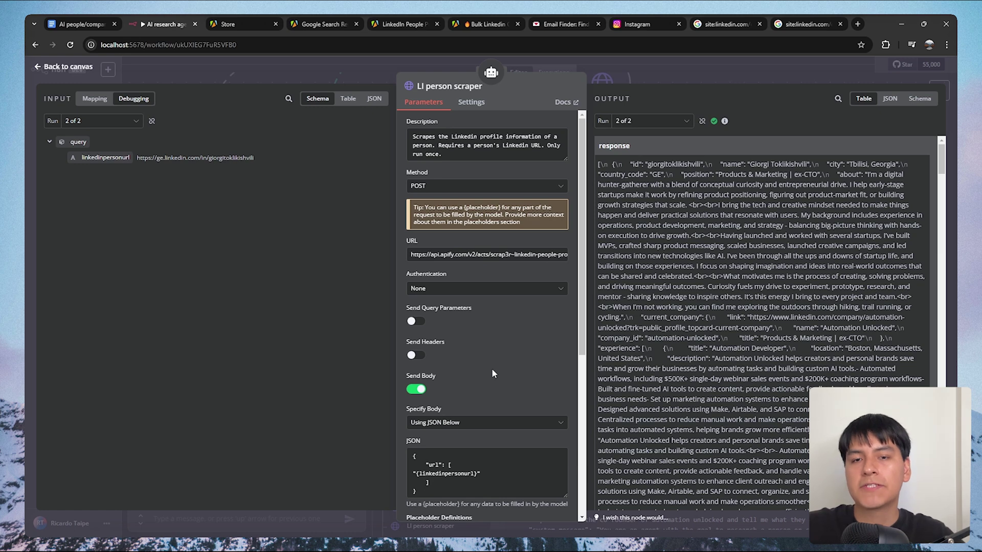
{"action": "left_click", "coordinate": [391, 21]}
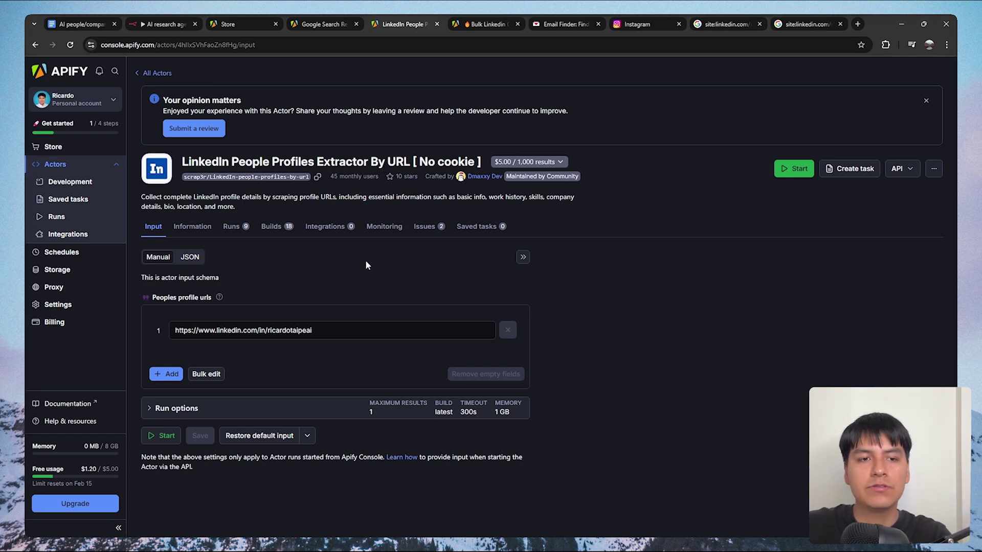
Run the profile extractor on the profile URL and inspect the result's 12 activity items.
{"action": "left_click", "coordinate": [249, 332]}
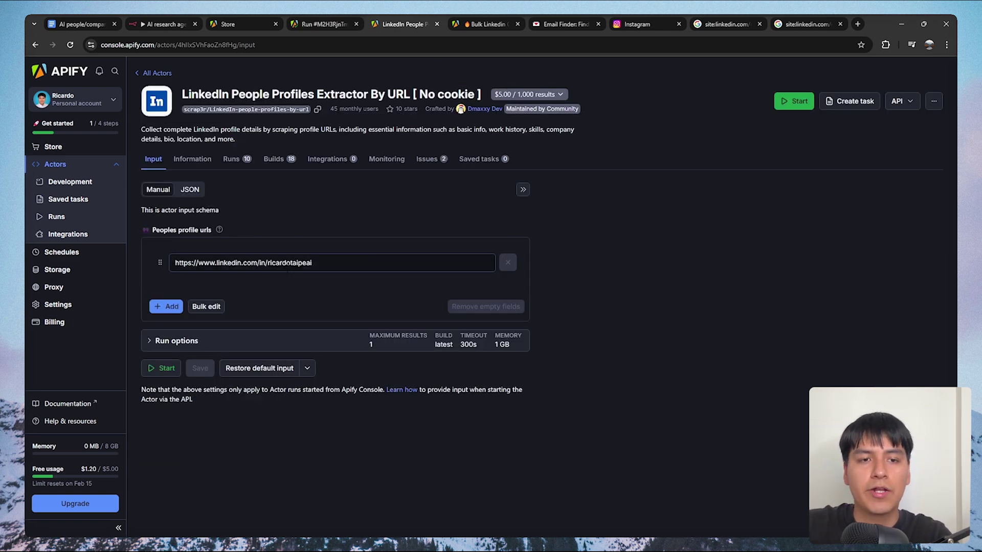
{"action": "left_click", "coordinate": [166, 368]}
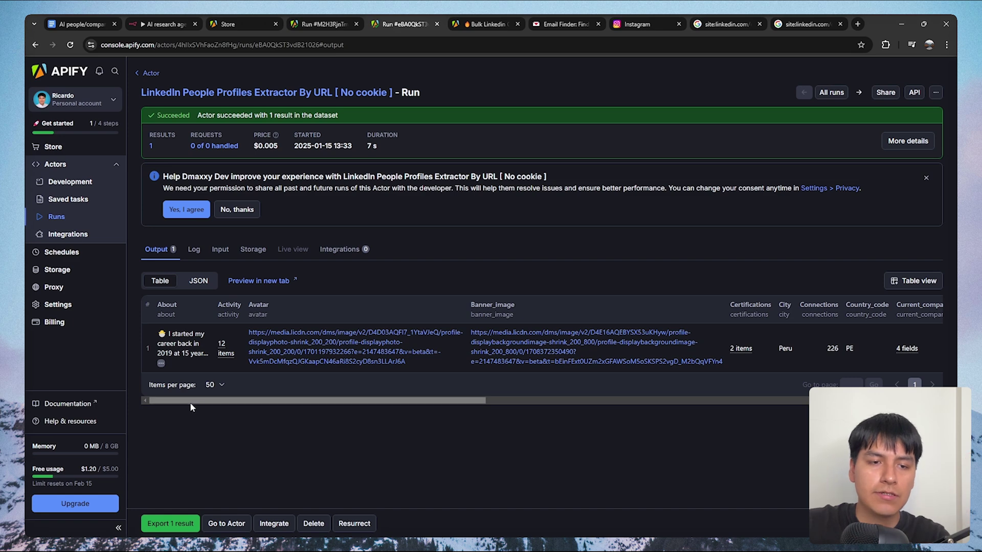
{"action": "left_click_drag", "start_coordinate": [189, 402], "coordinate": [125, 371]}
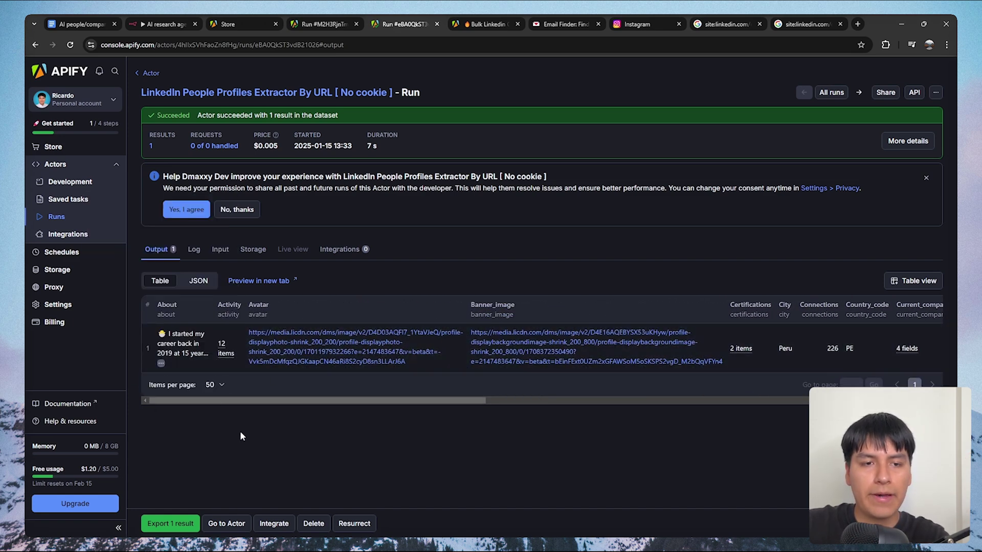
{"action": "left_click", "coordinate": [226, 353]}
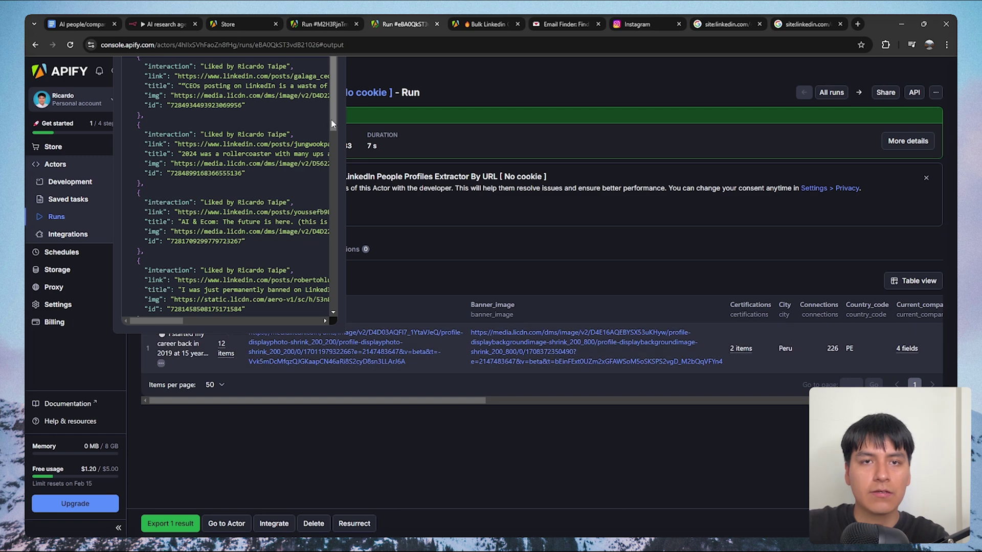
{"action": "left_click_drag", "start_coordinate": [332, 121], "coordinate": [333, 125]}
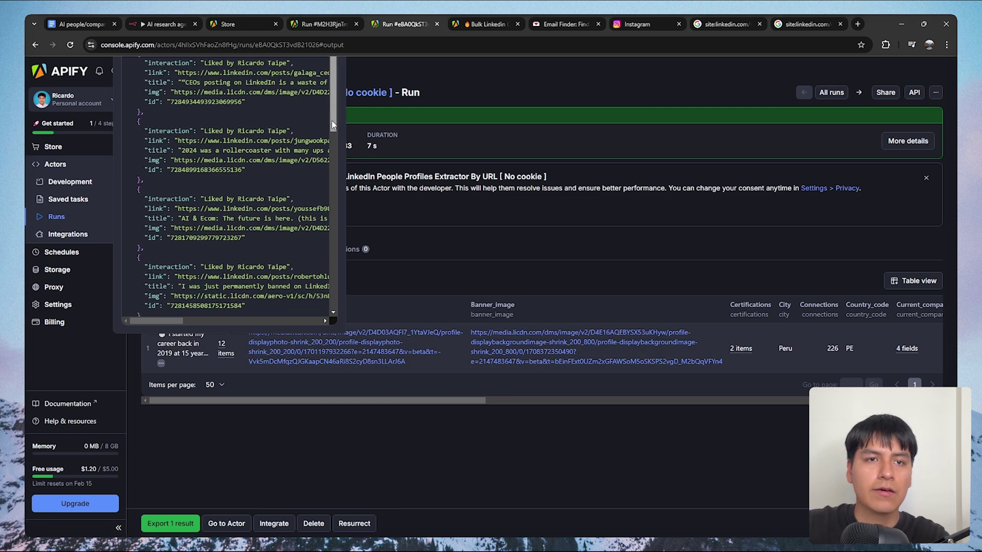
{"action": "left_click", "coordinate": [401, 431]}
{"action": "left_click_drag", "start_coordinate": [403, 401], "coordinate": [818, 415]}
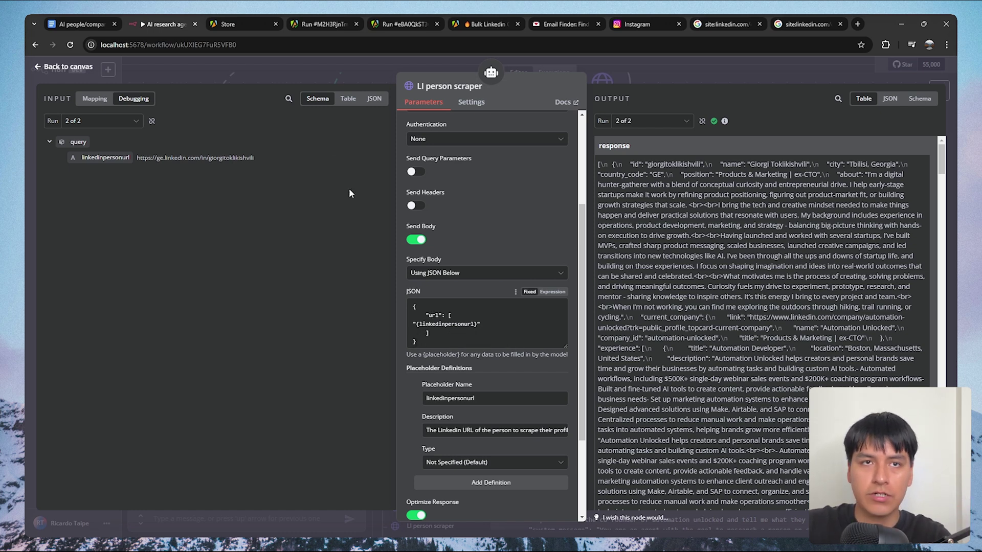
Show the profile extractor's input as JSON and select all of it.
{"action": "left_click", "coordinate": [404, 24]}
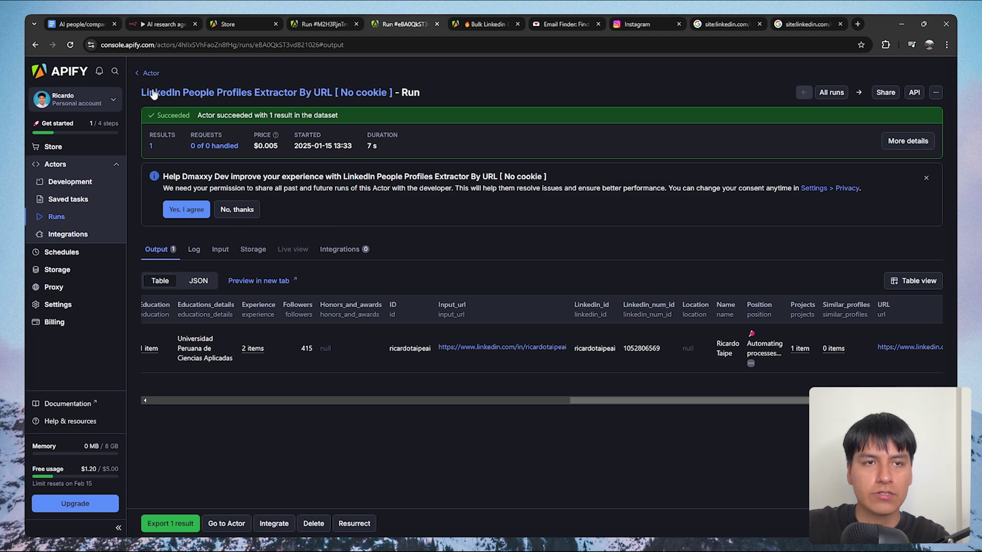
{"action": "left_click", "coordinate": [154, 74]}
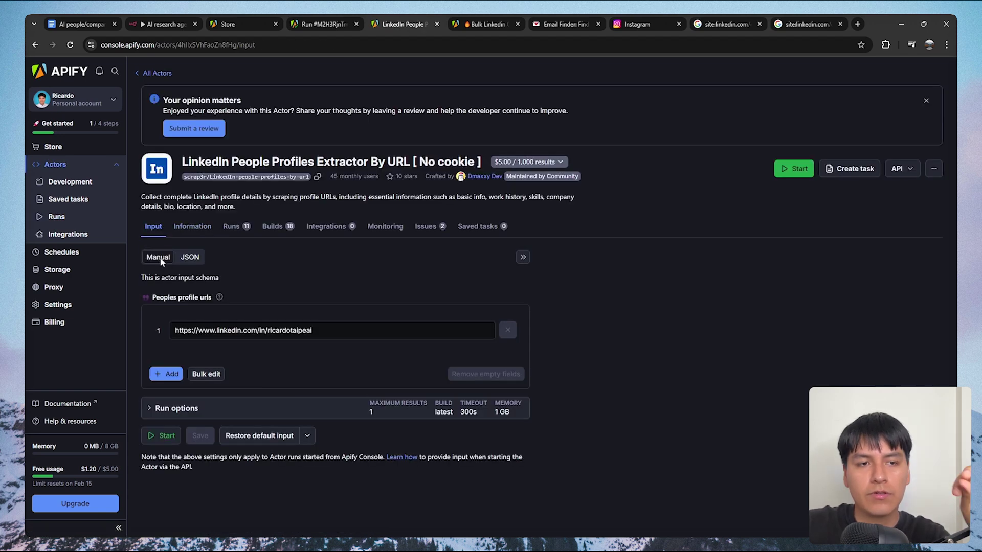
{"action": "left_click", "coordinate": [191, 258]}
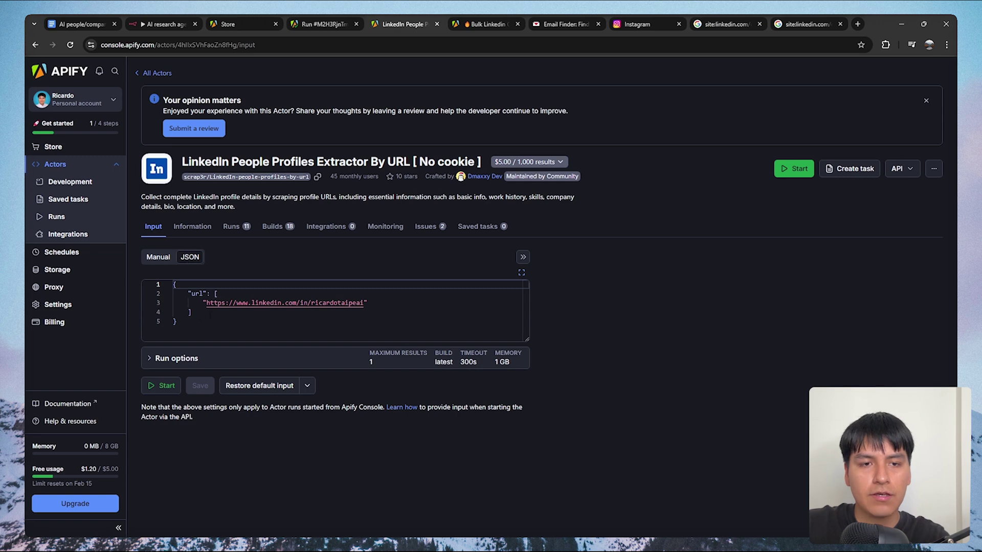
{"action": "key", "text": "ctrl+a"}
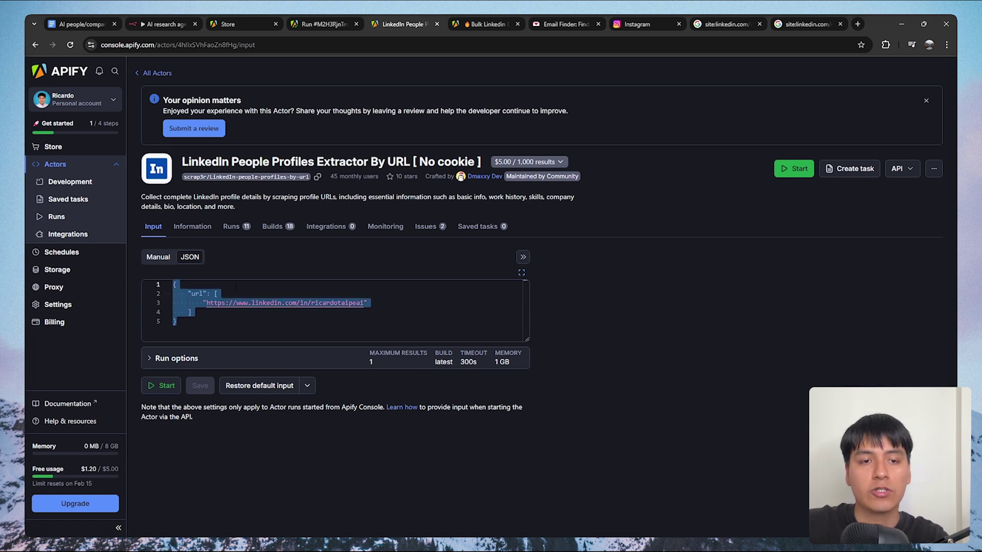
Compare it with the LI person scraper's request body in n8n, then close the node.
{"action": "key", "text": "ctrl+2"}
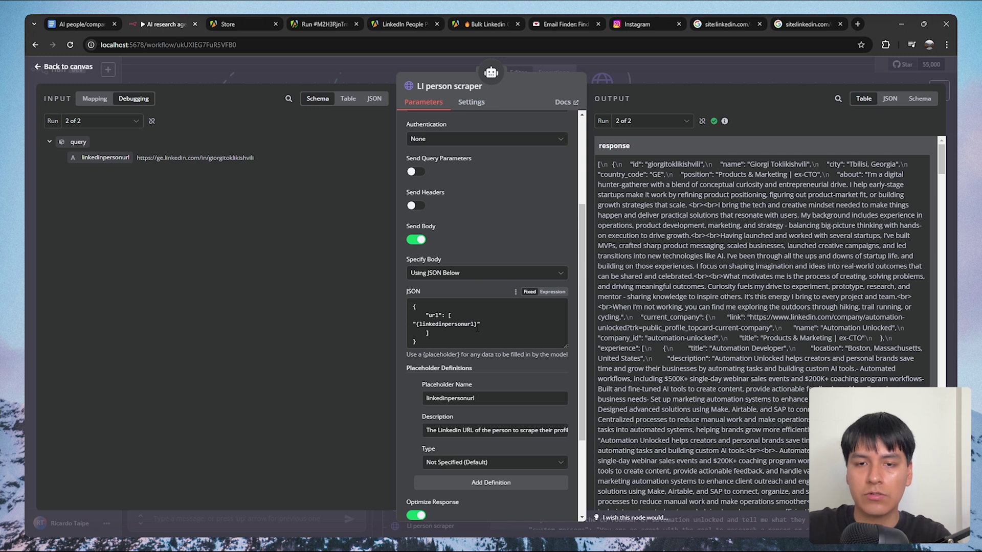
{"action": "scroll", "coordinate": [408, 360], "scroll_direction": "down", "scroll_amount": 2}
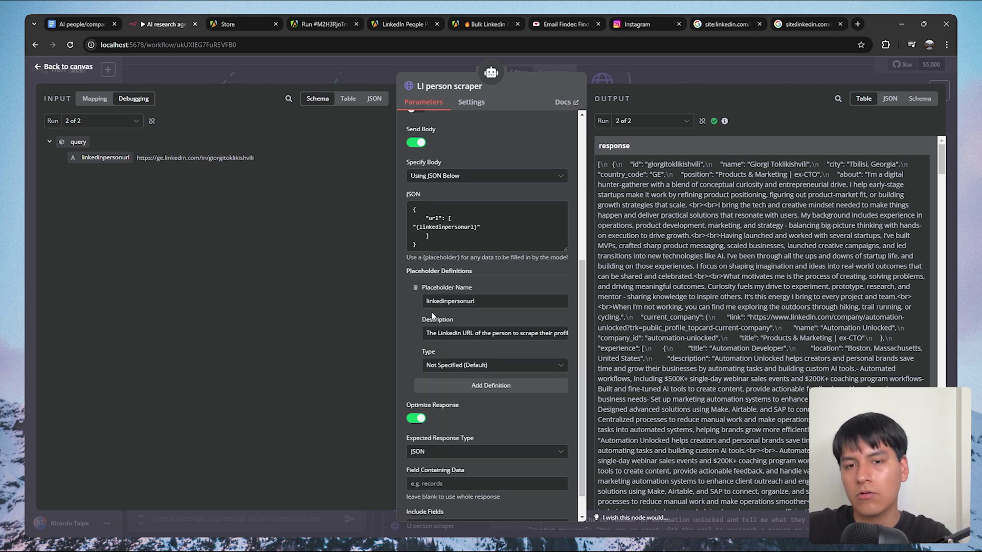
{"action": "scroll", "coordinate": [432, 316], "scroll_direction": "up", "scroll_amount": 5}
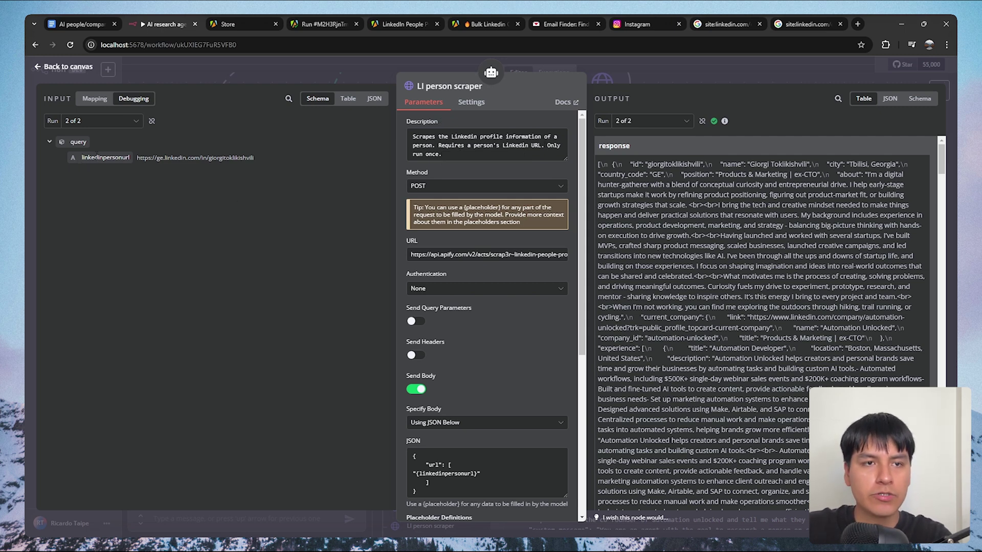
{"action": "key", "text": "Escape"}
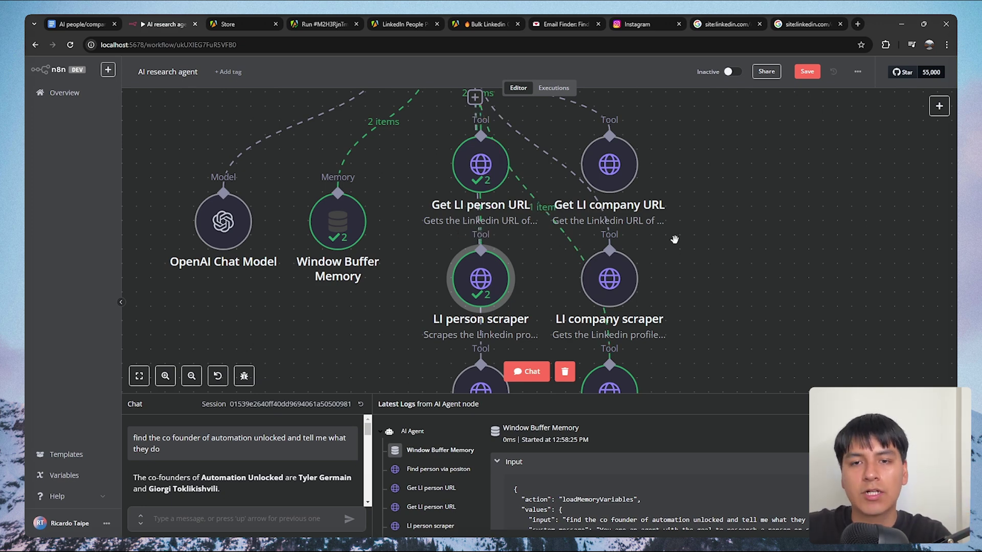
Bring the AI Agent and chat trigger into view, briefly reopening and closing the LI person scraper.
{"action": "scroll", "coordinate": [673, 240], "scroll_direction": "down", "scroll_amount": 3}
{"action": "left_click_drag", "start_coordinate": [691, 212], "coordinate": [644, 252]}
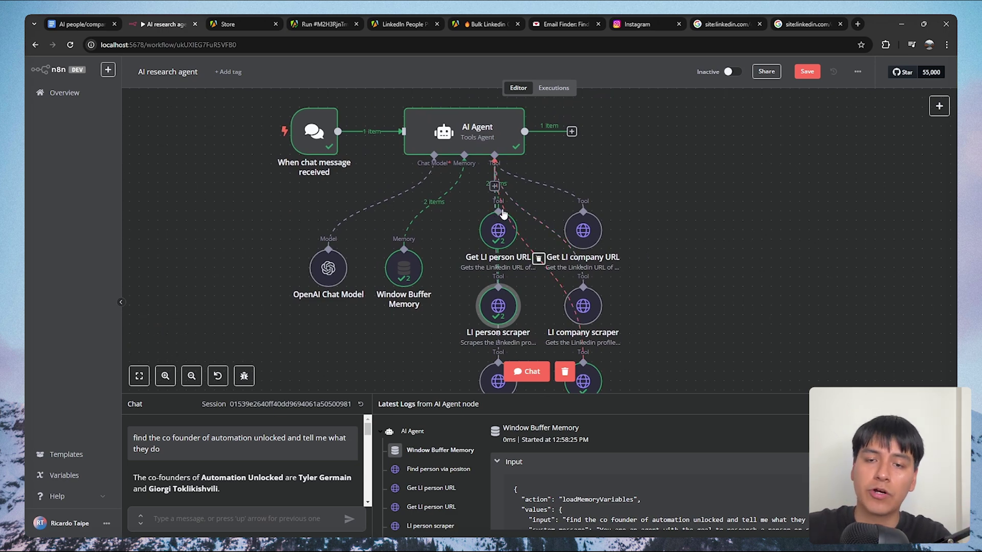
{"action": "double_click", "coordinate": [499, 306]}
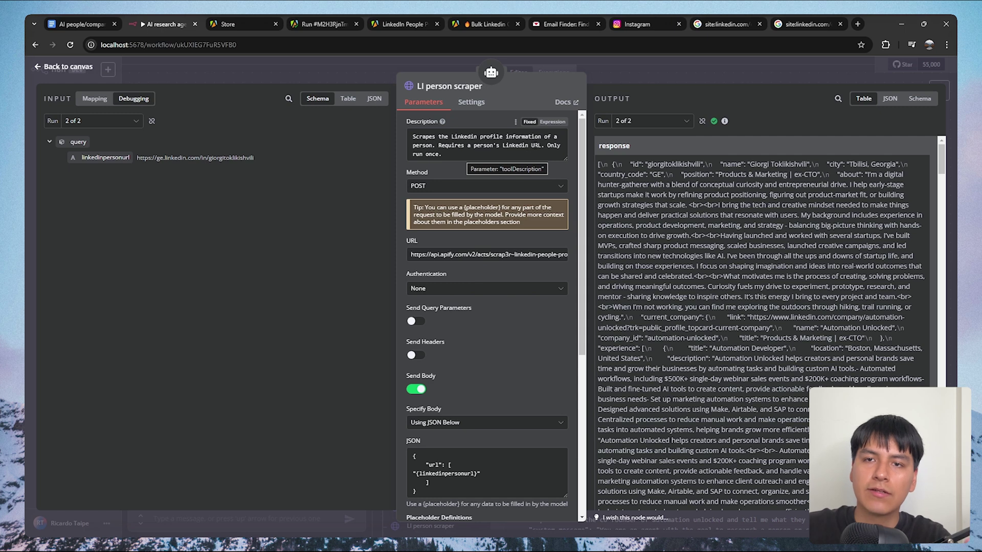
{"action": "left_click", "coordinate": [604, 76]}
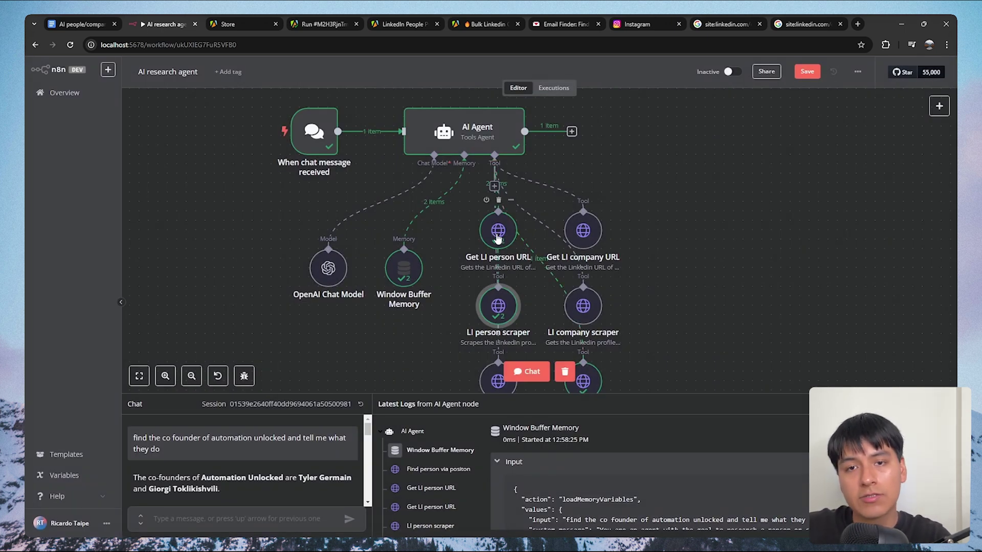
{"action": "double_click", "coordinate": [498, 306]}
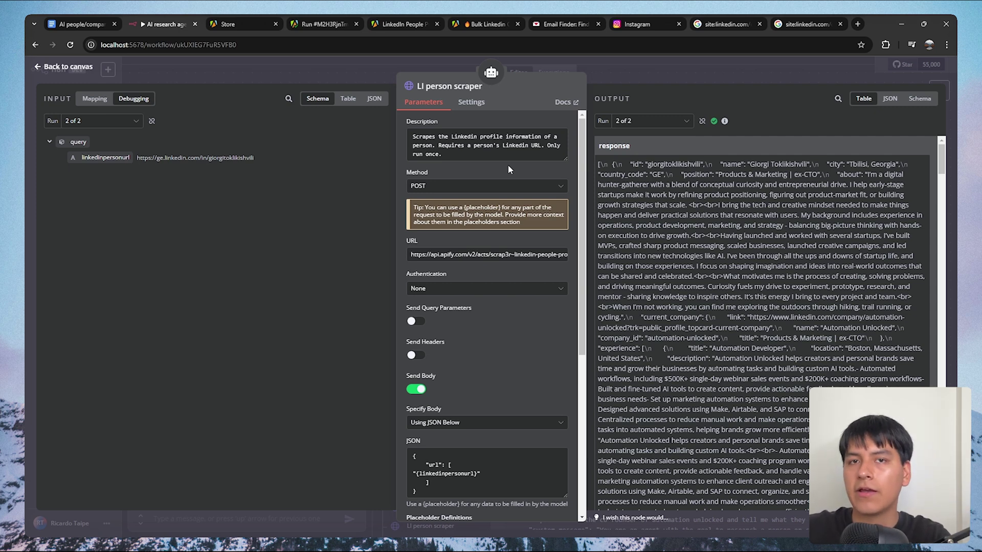
{"action": "key", "text": "Escape"}
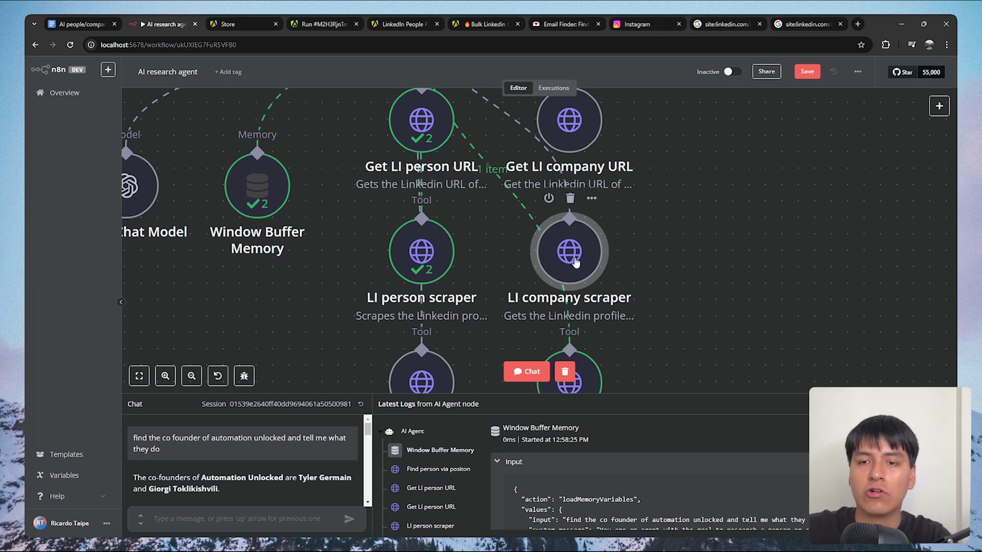
Open the LI company scraper node and scroll through its parameters.
{"action": "double_click", "coordinate": [576, 263]}
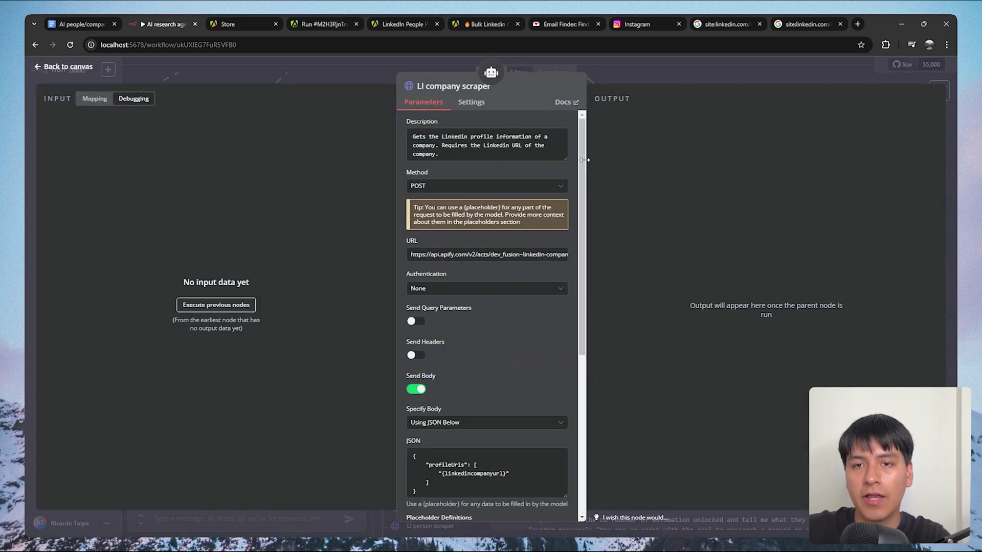
{"action": "left_click_drag", "start_coordinate": [581, 160], "coordinate": [587, 264]}
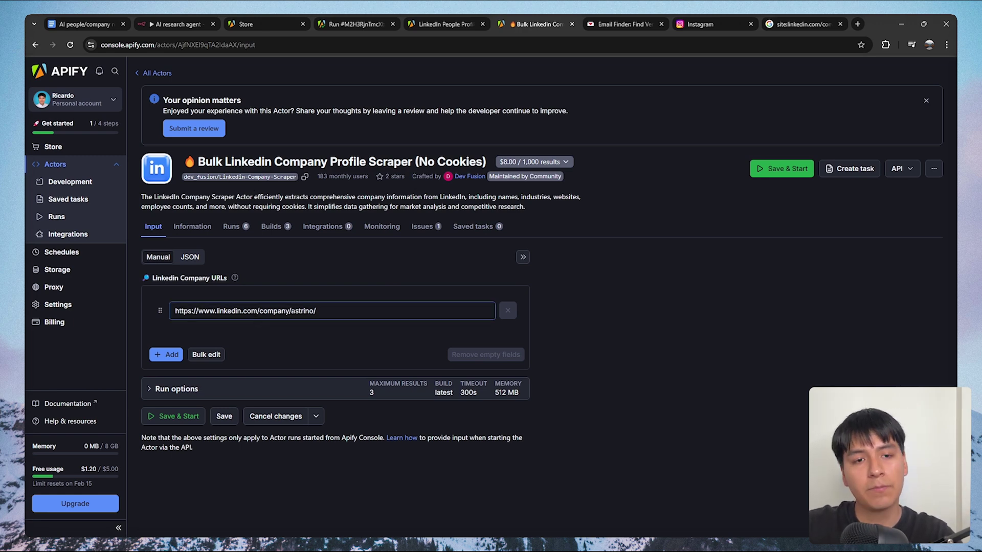
Save & Start the company scraper on the astrino URL, review its one result, and return to n8n.
{"action": "left_click", "coordinate": [176, 416]}
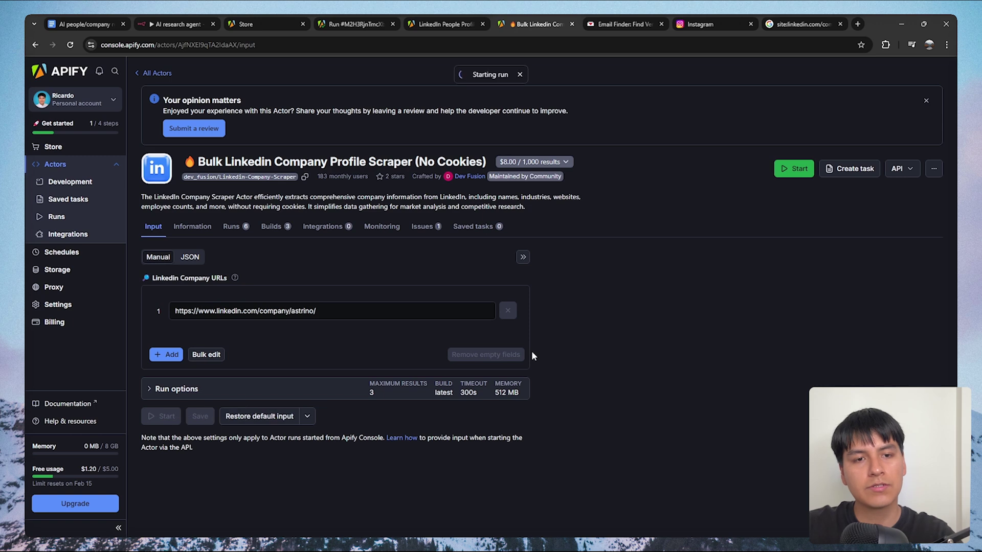
{"action": "left_click_drag", "start_coordinate": [281, 413], "coordinate": [709, 376]}
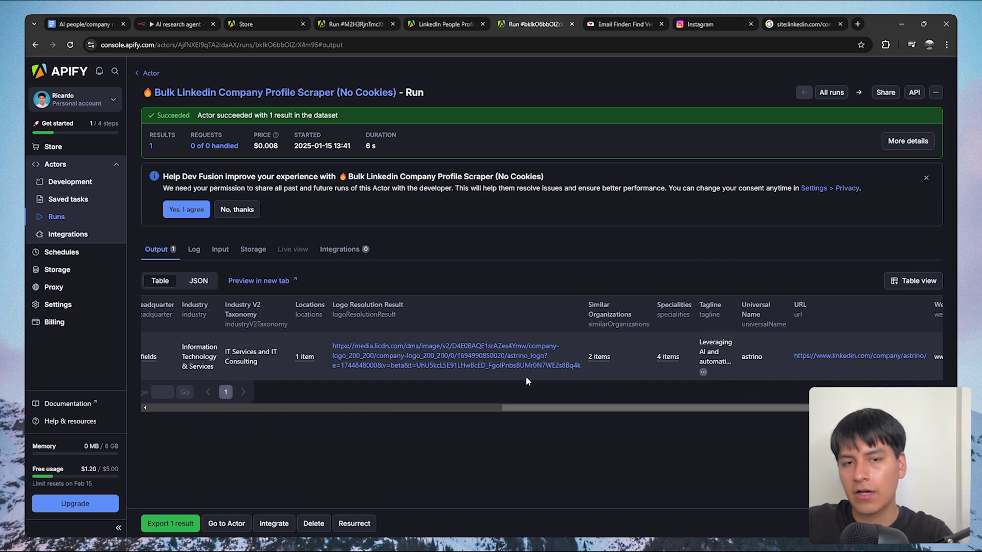
{"action": "key", "text": "ctrl+2"}
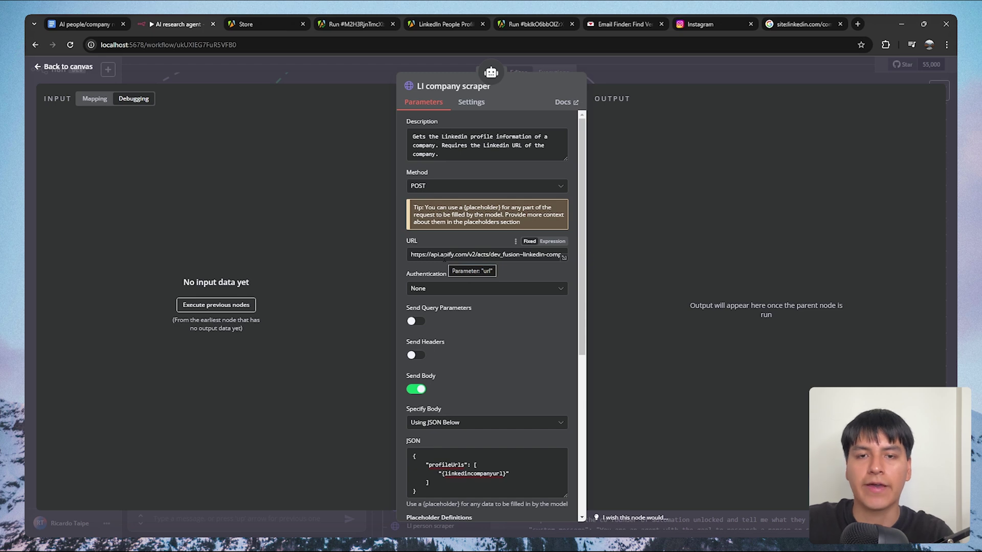
Check the Get email person node's Findymail URL and Authorization header, then view Findymail's API Tokens page.
{"action": "key", "text": "Escape"}
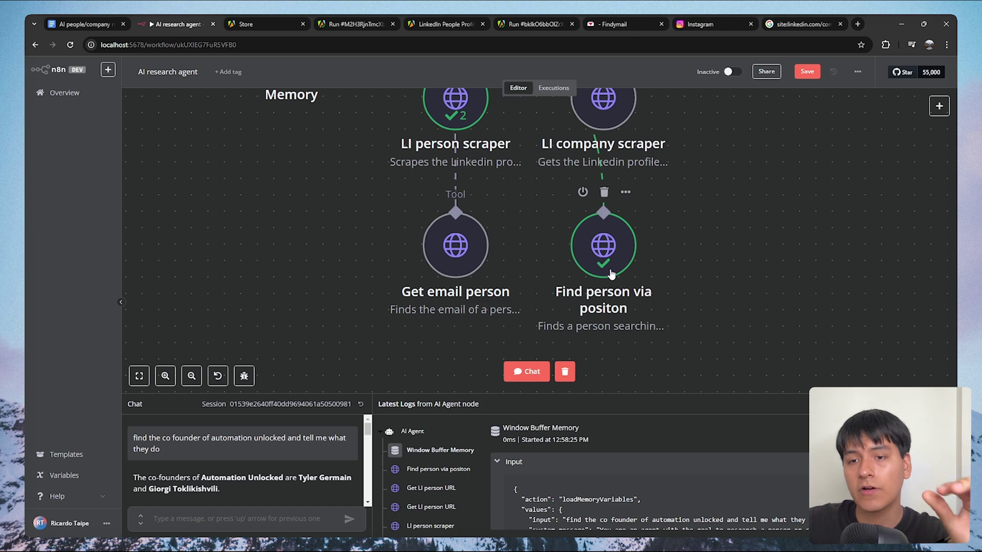
{"action": "double_click", "coordinate": [455, 254]}
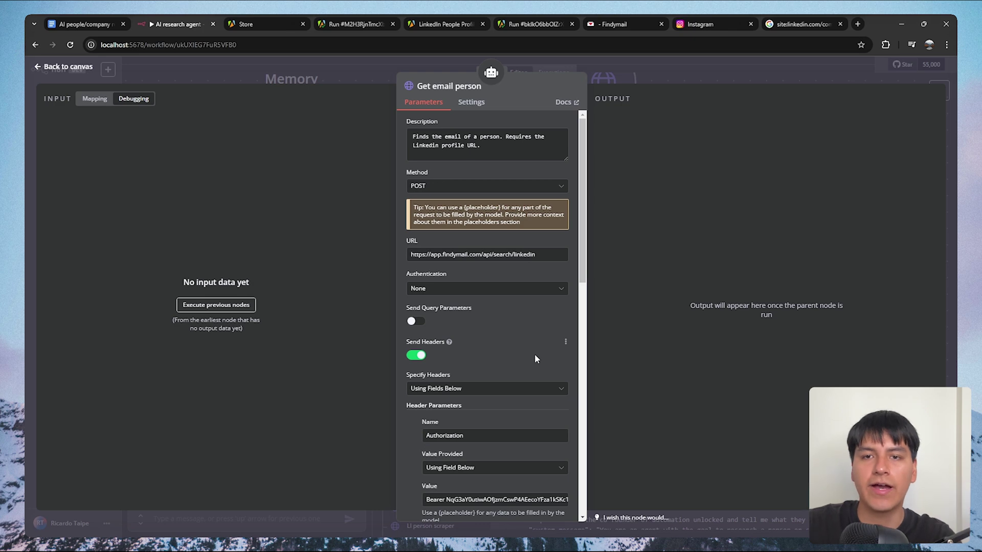
{"action": "left_click", "coordinate": [622, 24]}
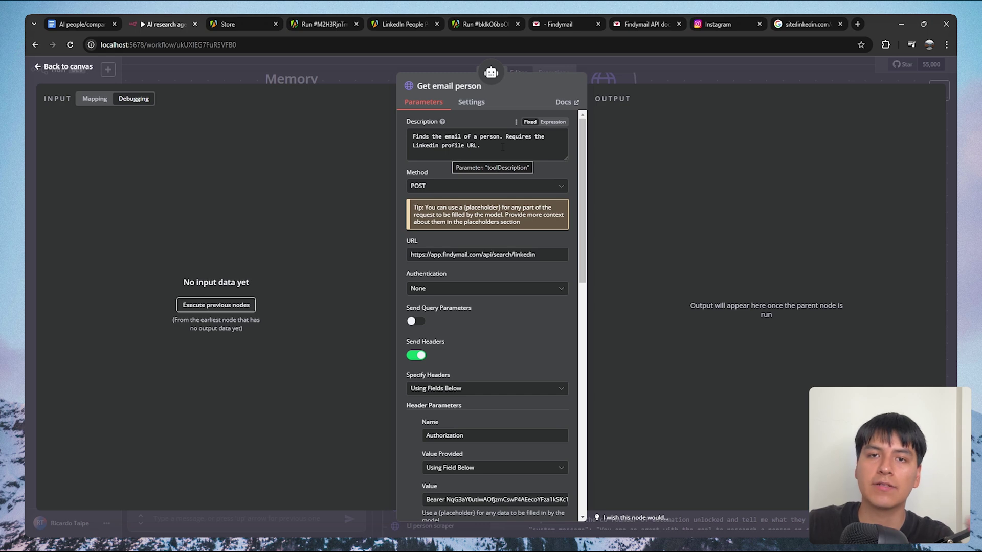
{"action": "scroll", "coordinate": [572, 156], "scroll_direction": "down", "scroll_amount": 1}
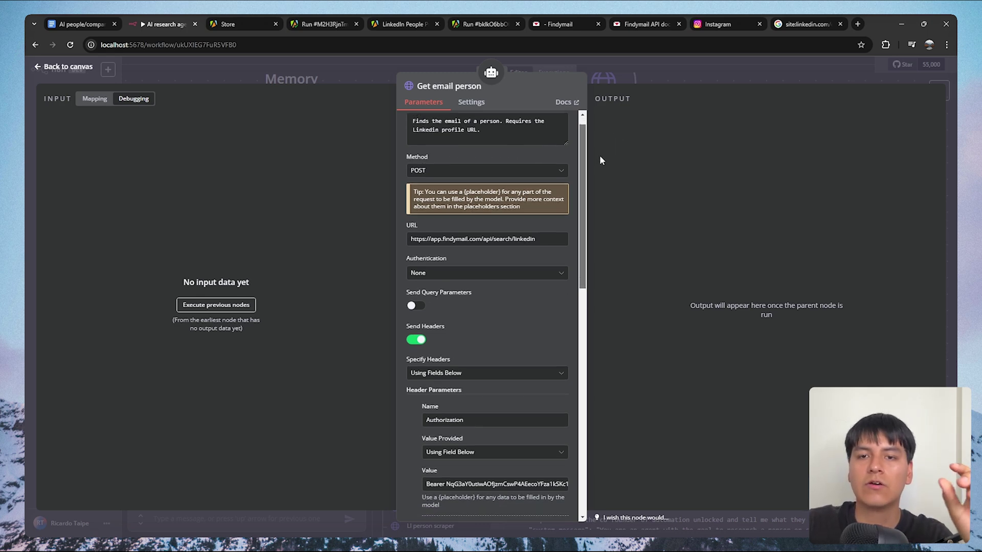
{"action": "left_click_drag", "start_coordinate": [584, 164], "coordinate": [589, 375]}
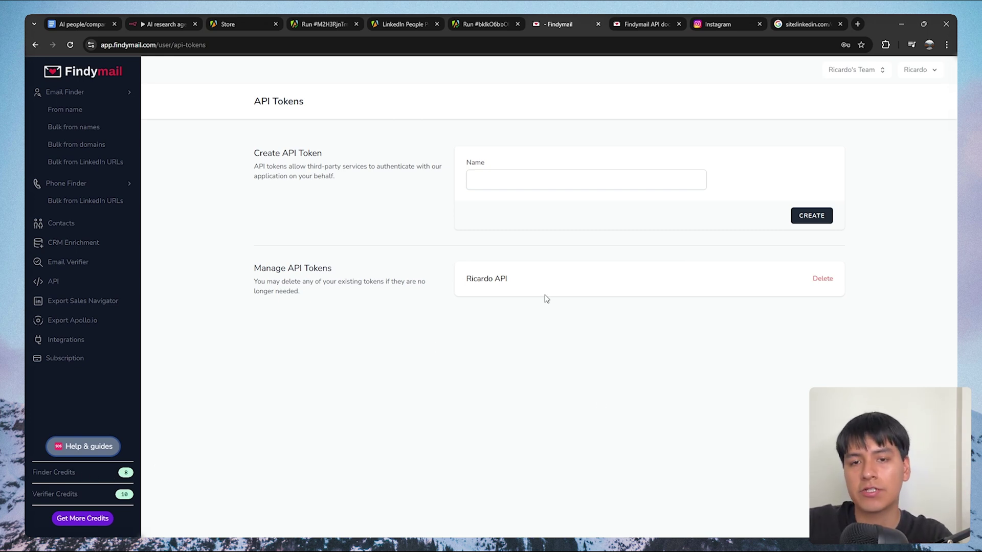
Read Findymail's Find from Linkedin API docs, then return to the Get email person node.
{"action": "left_click", "coordinate": [640, 21]}
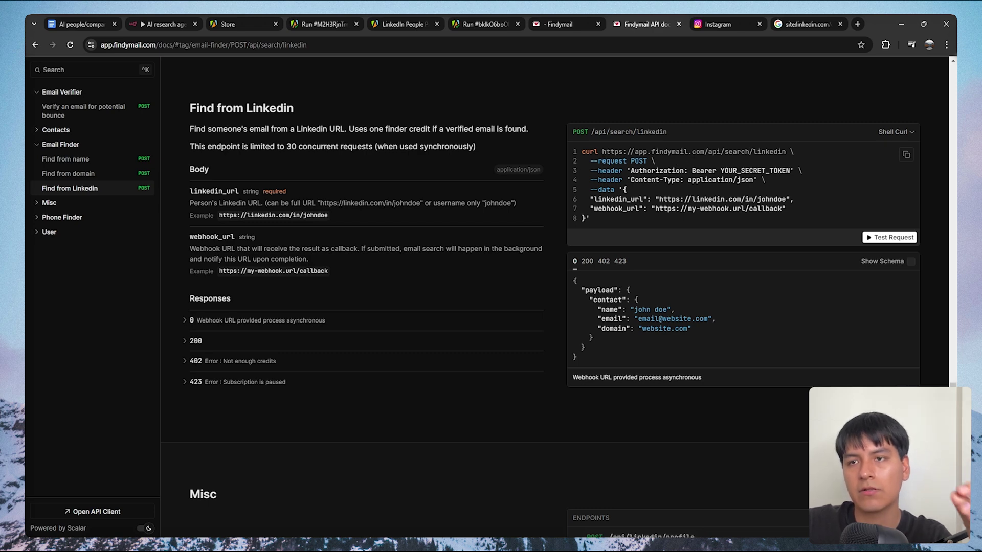
{"action": "left_click", "coordinate": [178, 21]}
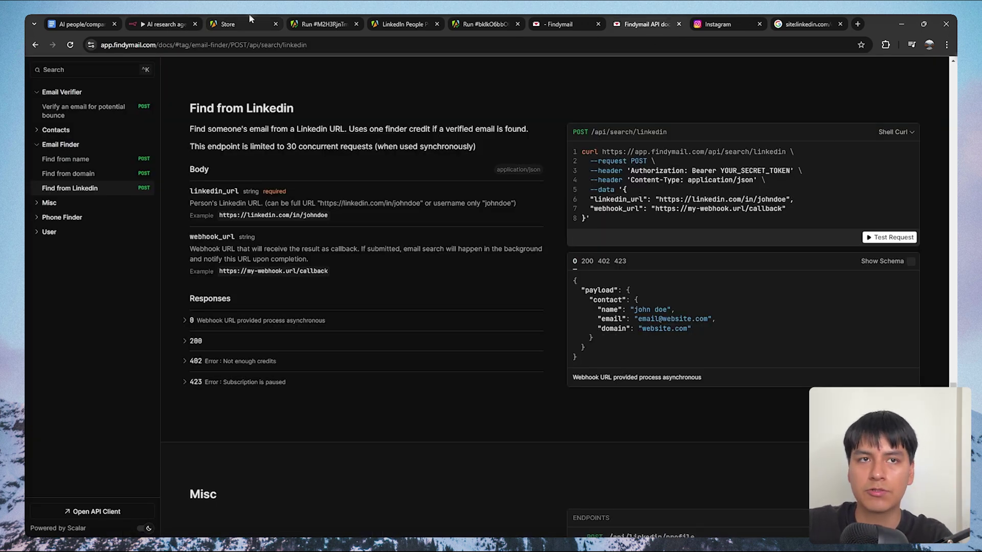
{"action": "left_click", "coordinate": [169, 24]}
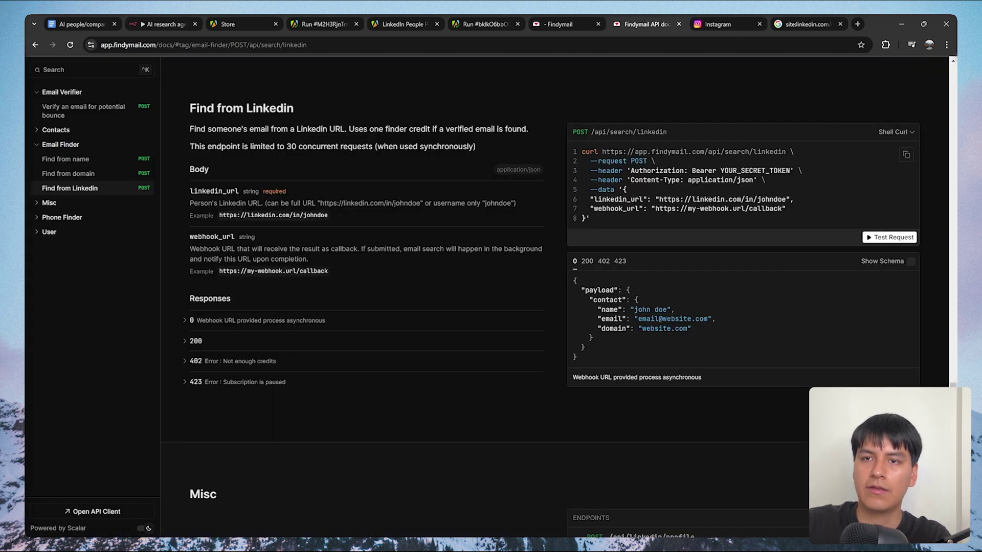
{"action": "left_click", "coordinate": [185, 26]}
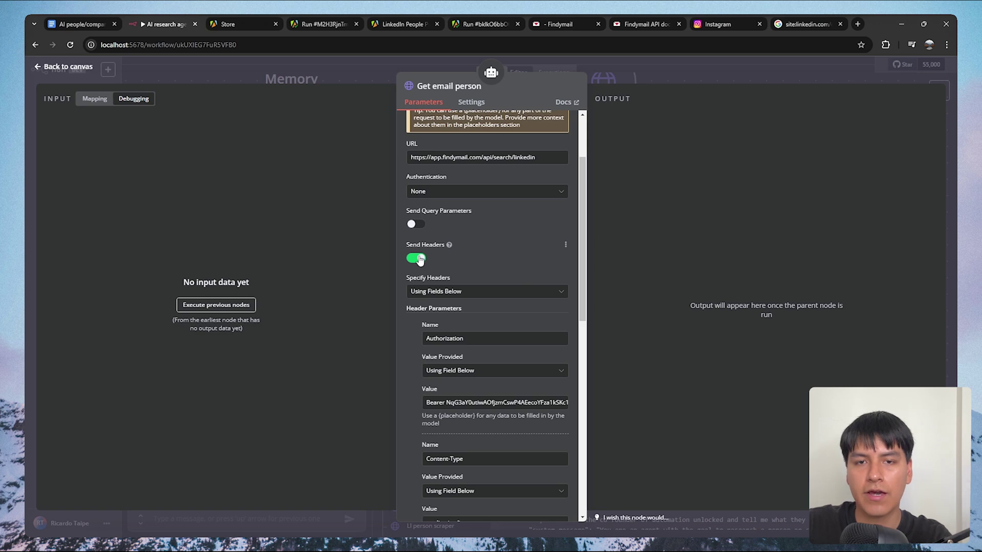
Compare the node's headers and linkedin_url JSON body with the Findymail example request, then close the node.
{"action": "scroll", "coordinate": [522, 250], "scroll_direction": "down", "scroll_amount": 1}
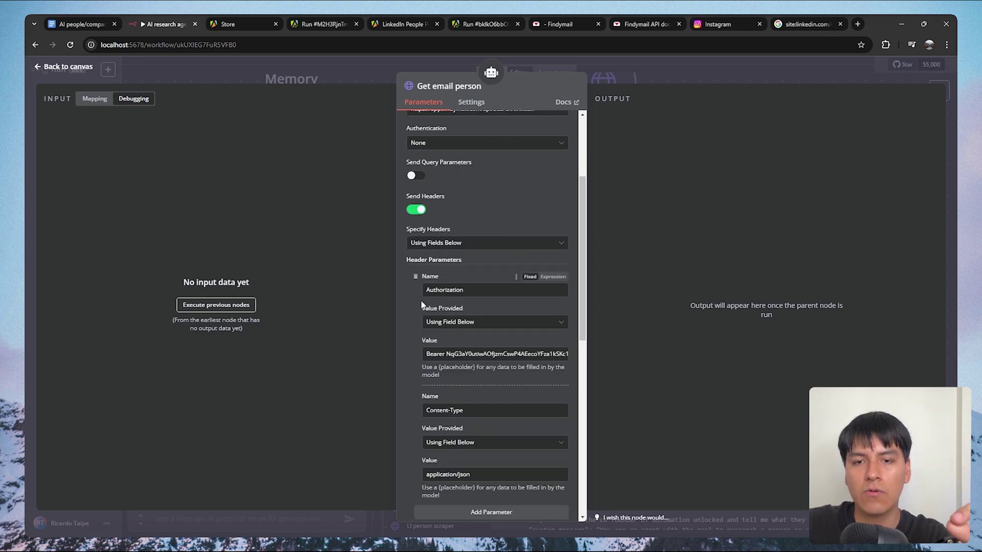
{"action": "left_click", "coordinate": [644, 24]}
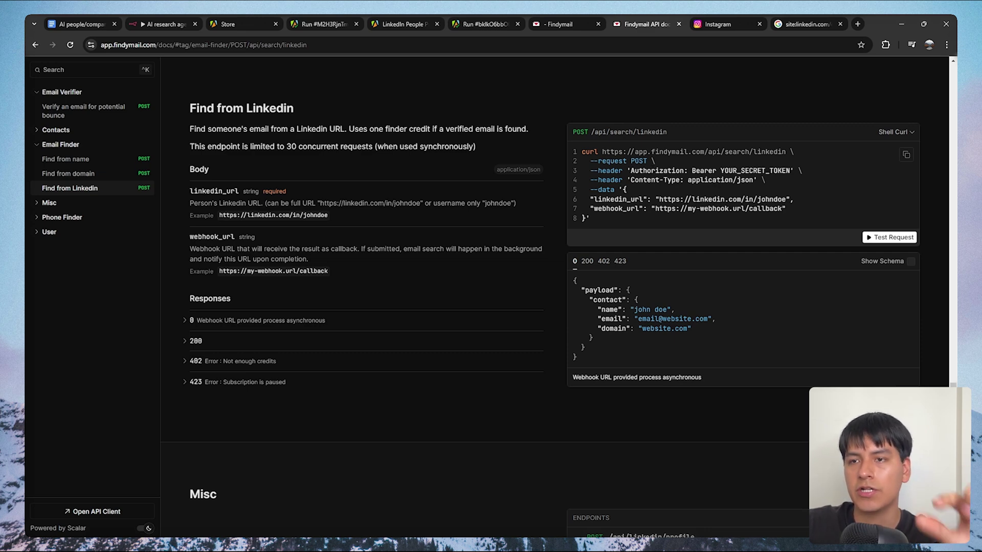
{"action": "key", "text": "ctrl+2"}
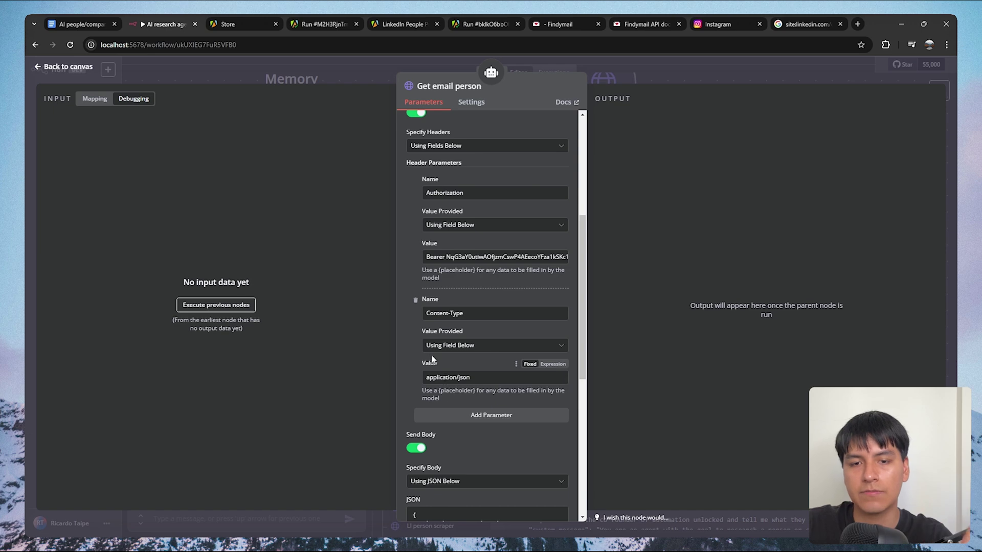
{"action": "key", "text": "ctrl+8"}
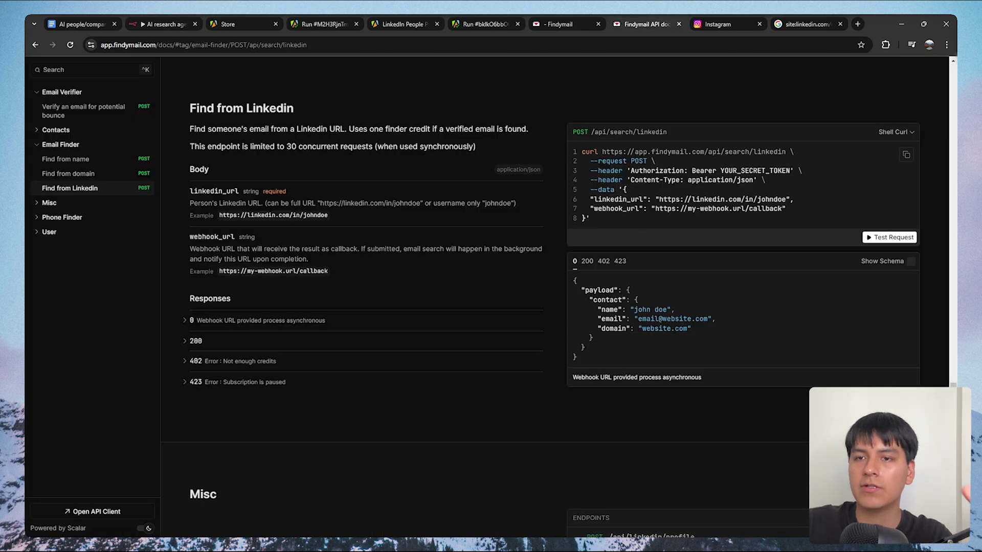
{"action": "left_click_drag", "start_coordinate": [624, 189], "coordinate": [585, 219]}
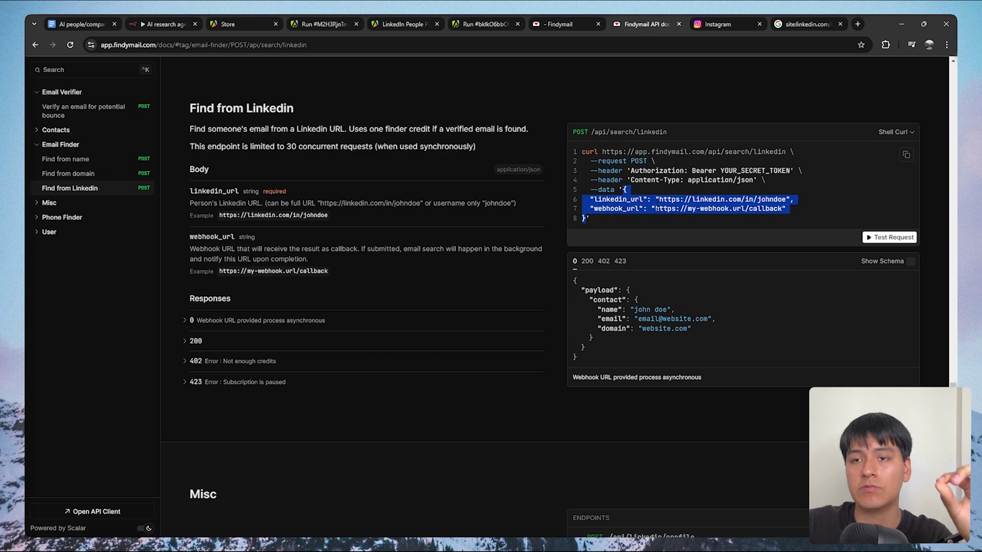
{"action": "key", "text": "ctrl+2"}
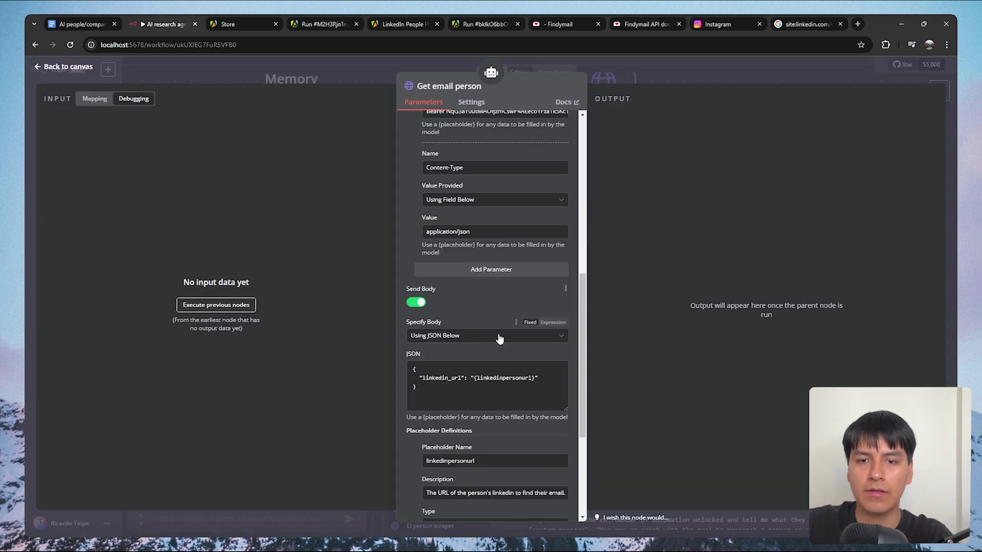
{"action": "scroll", "coordinate": [429, 341], "scroll_direction": "down", "scroll_amount": 1}
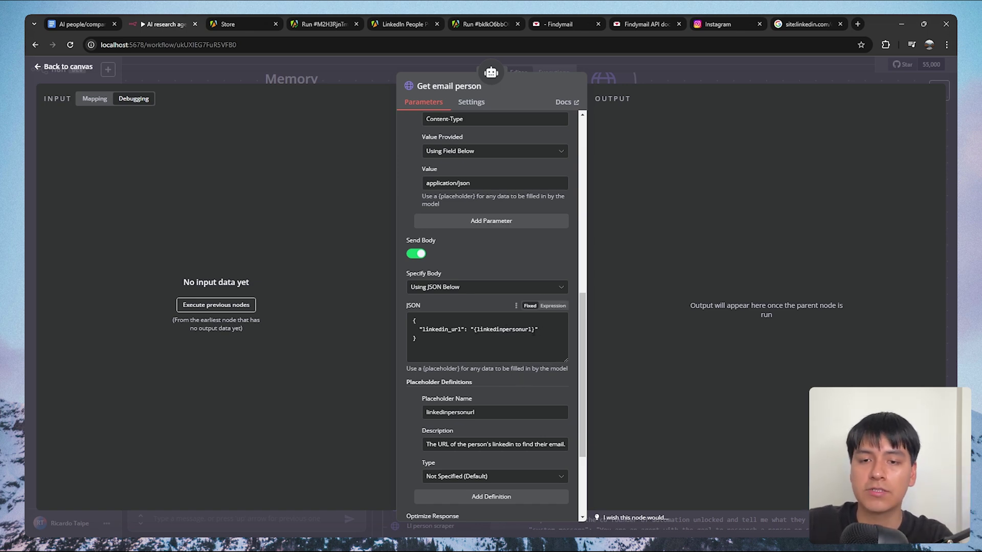
{"action": "scroll", "coordinate": [515, 385], "scroll_direction": "down", "scroll_amount": 3}
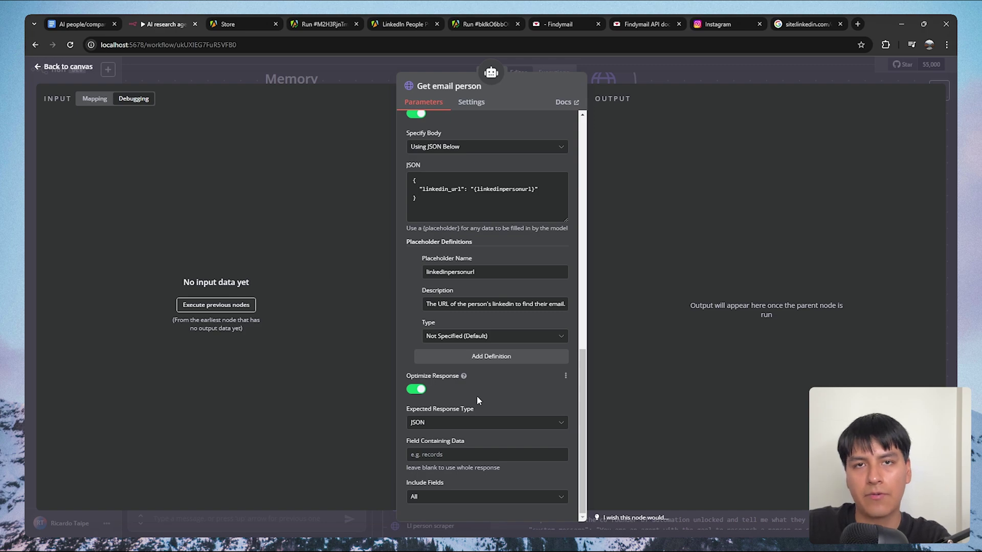
{"action": "key", "text": "Escape"}
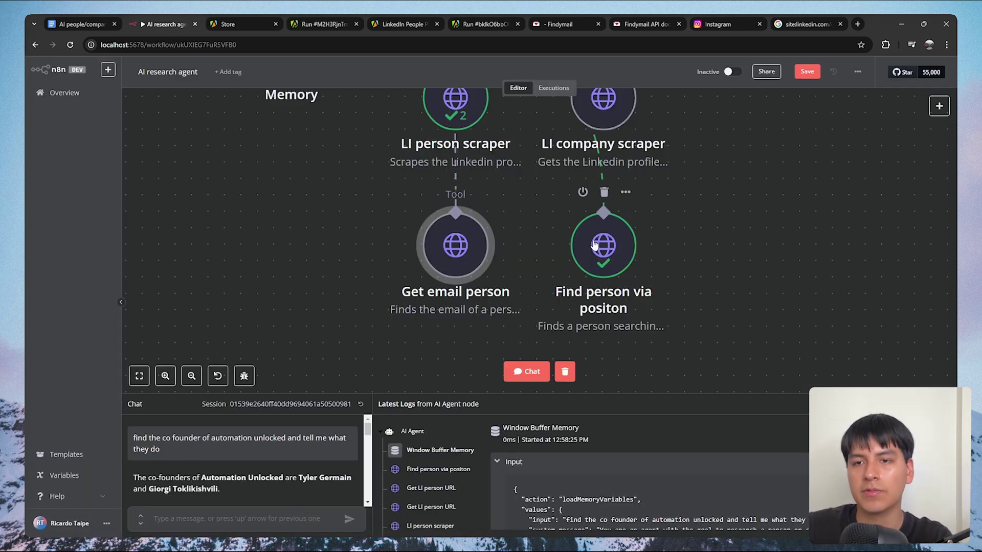
Open the Find person via positon tool's settings.
{"action": "double_click", "coordinate": [603, 246]}
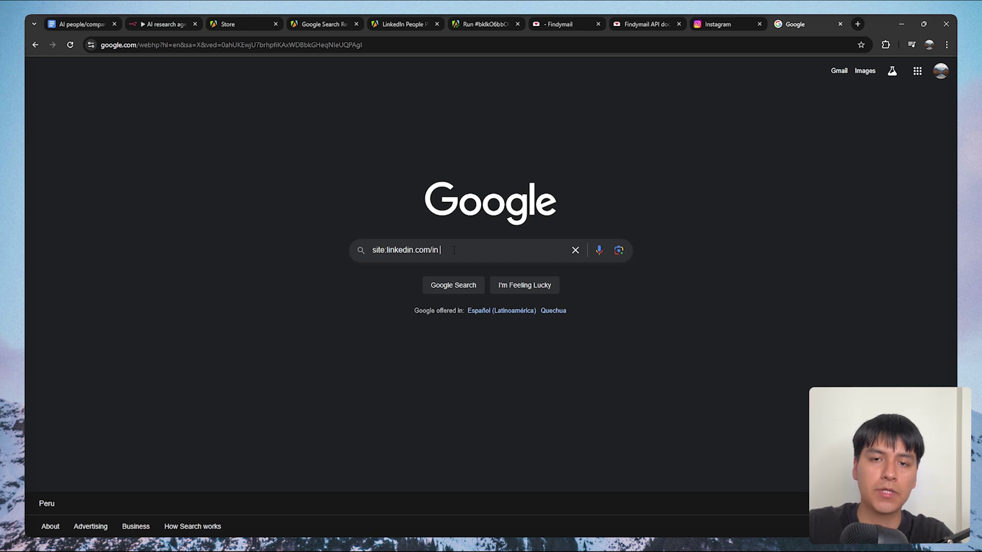
Search Google for 'site:linkedin.com/in CEO nvidia'.
{"action": "type", "text": "CEO"}
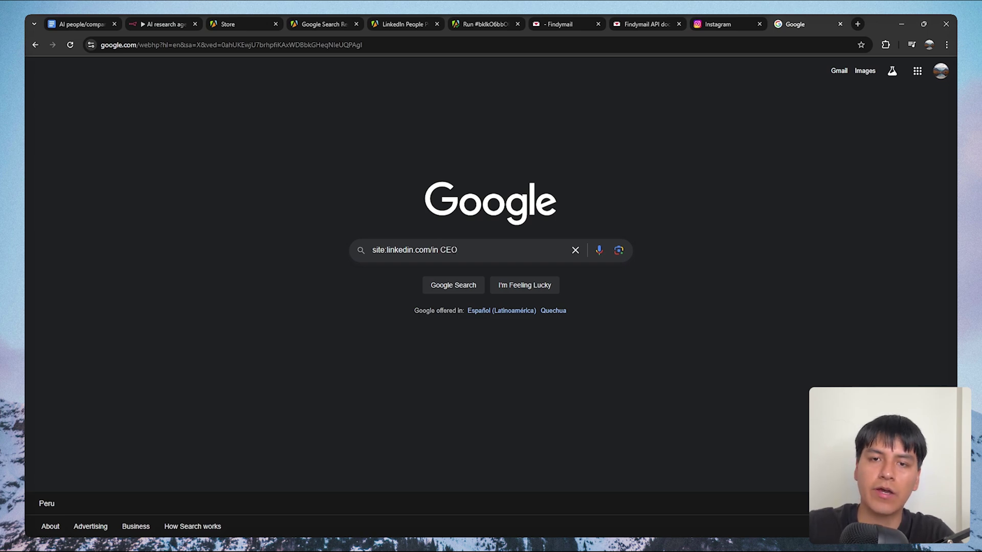
{"action": "type", "text": " nvidia"}
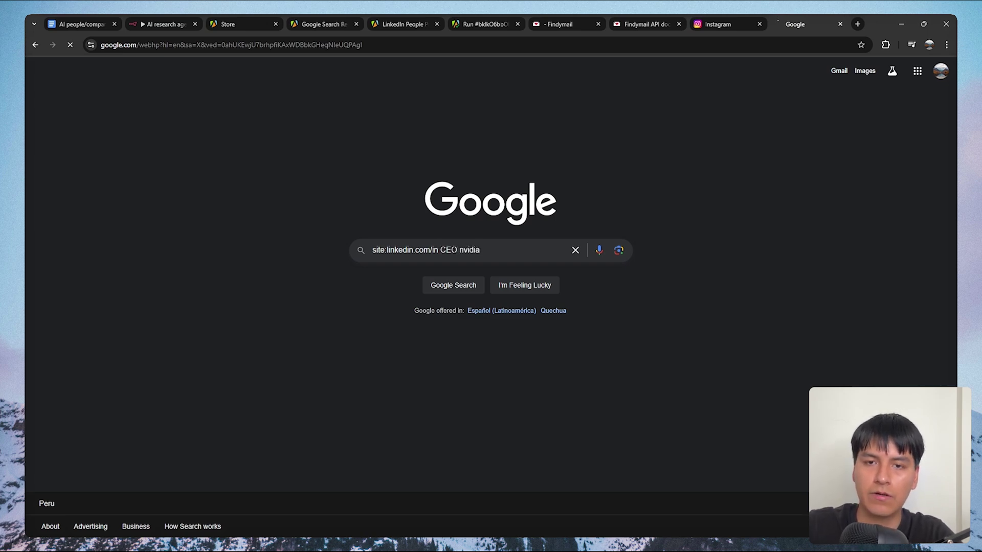
{"action": "key", "text": "Return"}
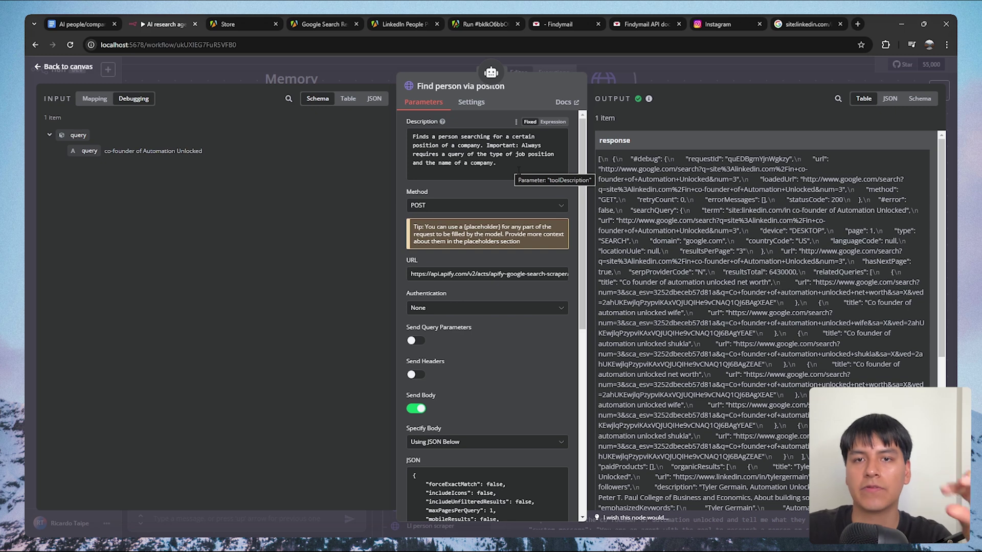
Look over the Find person via positon JSON body and Placeholder Definitions, then close the node.
{"action": "scroll", "coordinate": [413, 417], "scroll_direction": "down", "scroll_amount": 5}
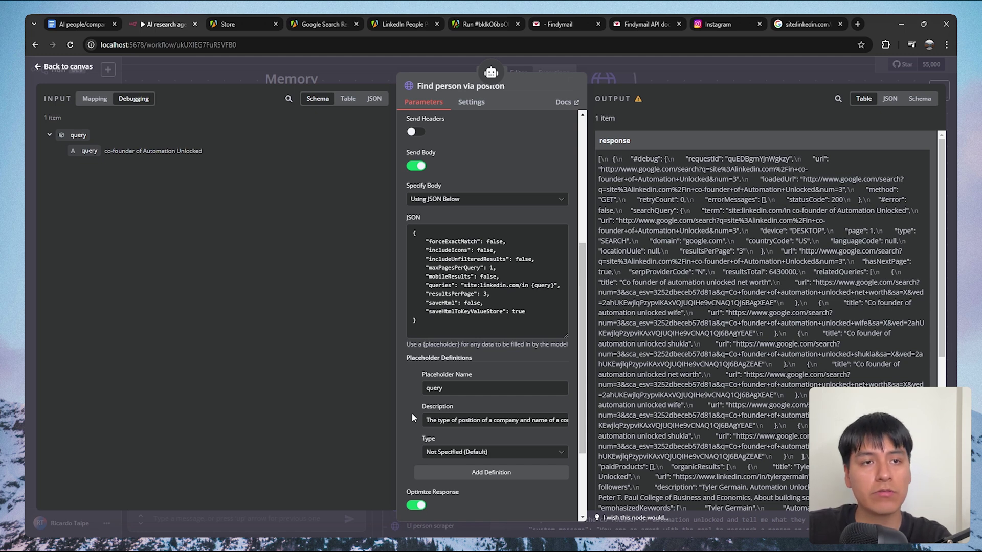
{"action": "scroll", "coordinate": [499, 419], "scroll_direction": "up", "scroll_amount": 1}
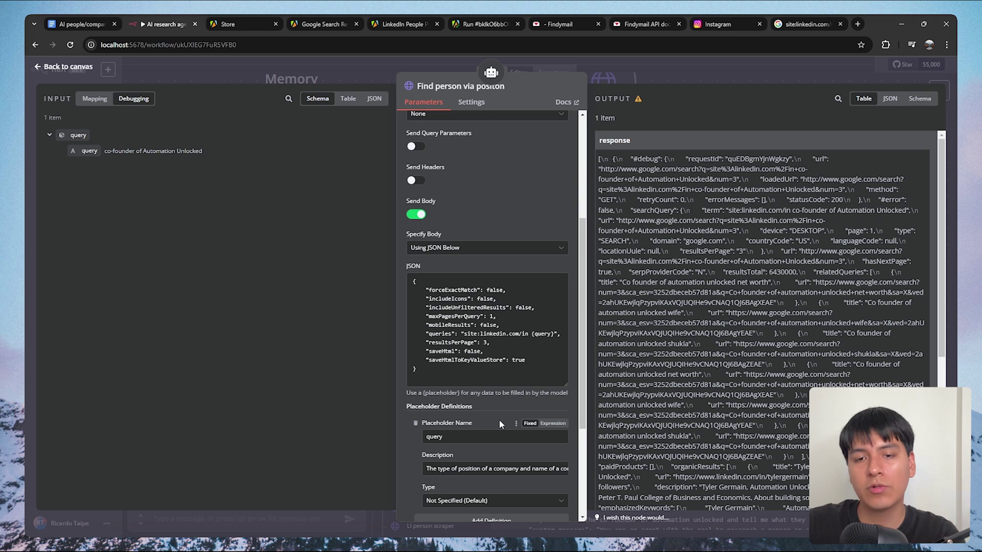
{"action": "scroll", "coordinate": [492, 268], "scroll_direction": "up", "scroll_amount": 2}
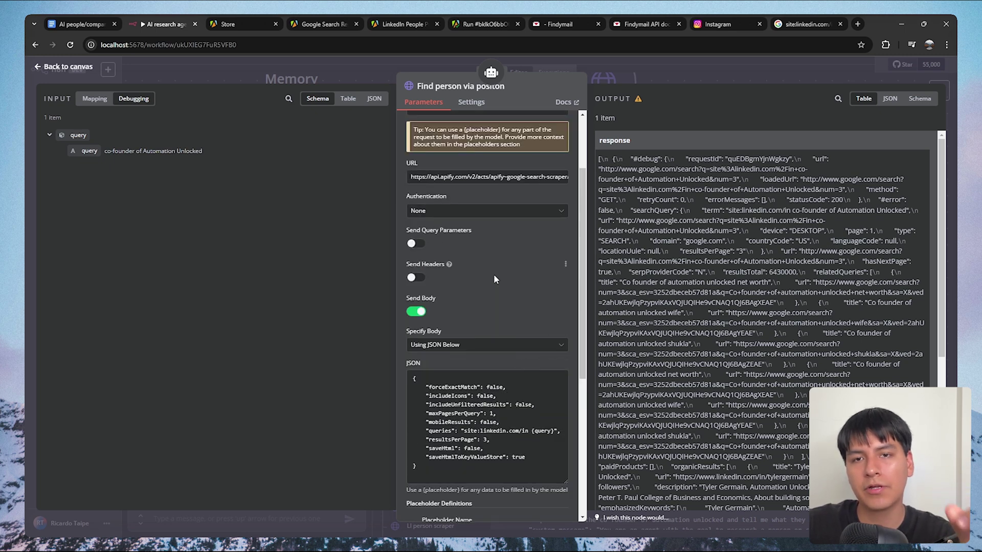
{"action": "scroll", "coordinate": [493, 275], "scroll_direction": "up", "scroll_amount": 2}
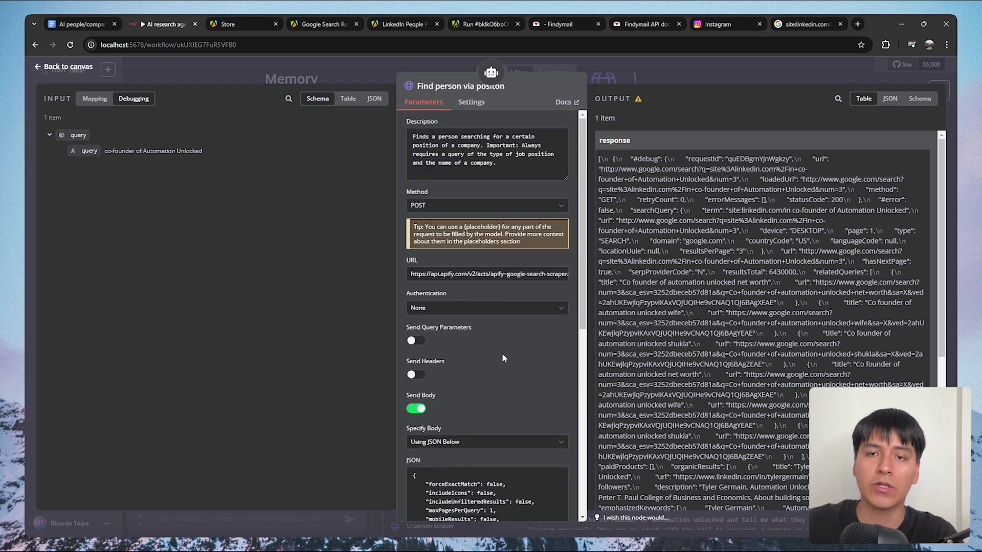
{"action": "key", "text": "Escape"}
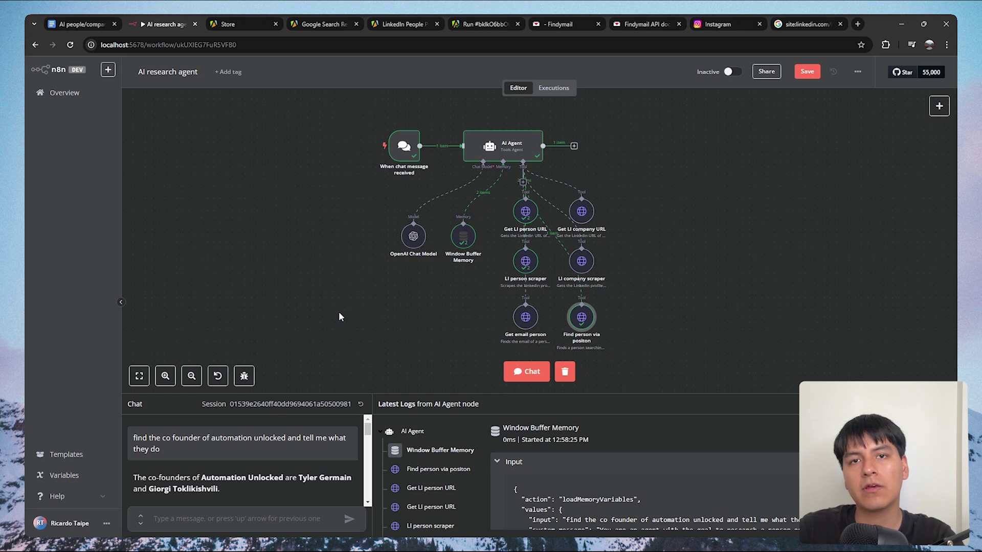